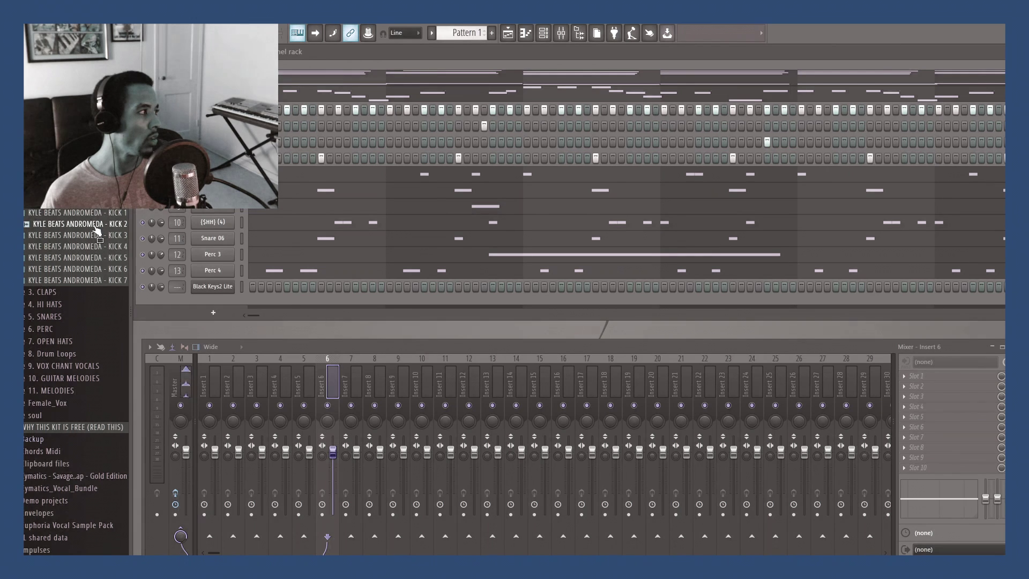
Step: Add the KICK 1 sample as a new channel routed to mixer insert 14
{"action": "left_click_drag", "start_coordinate": [222, 313], "coordinate": [209, 298]}
{"action": "left_click", "coordinate": [250, 303]}
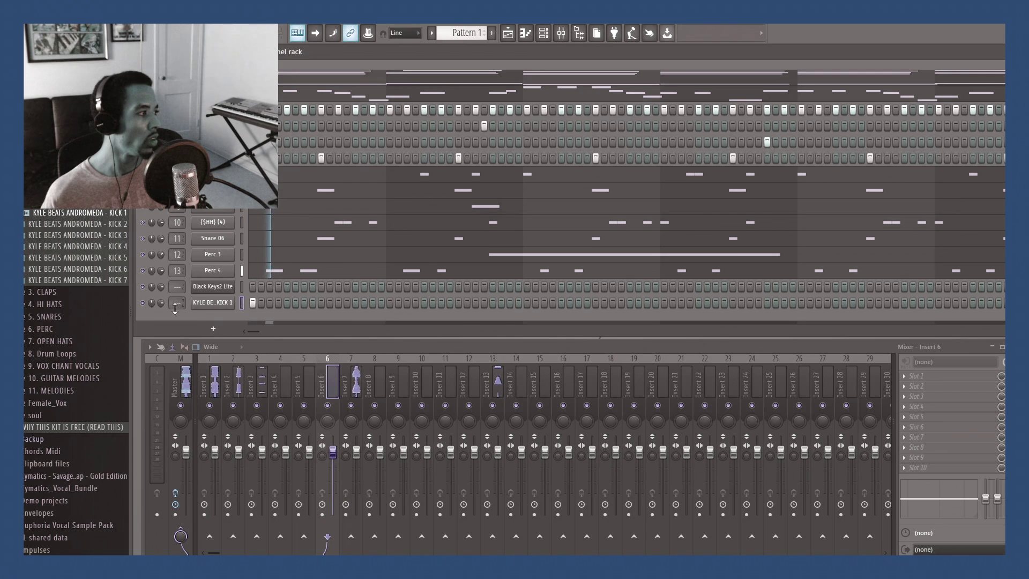
{"action": "key", "text": "ctrl+l"}
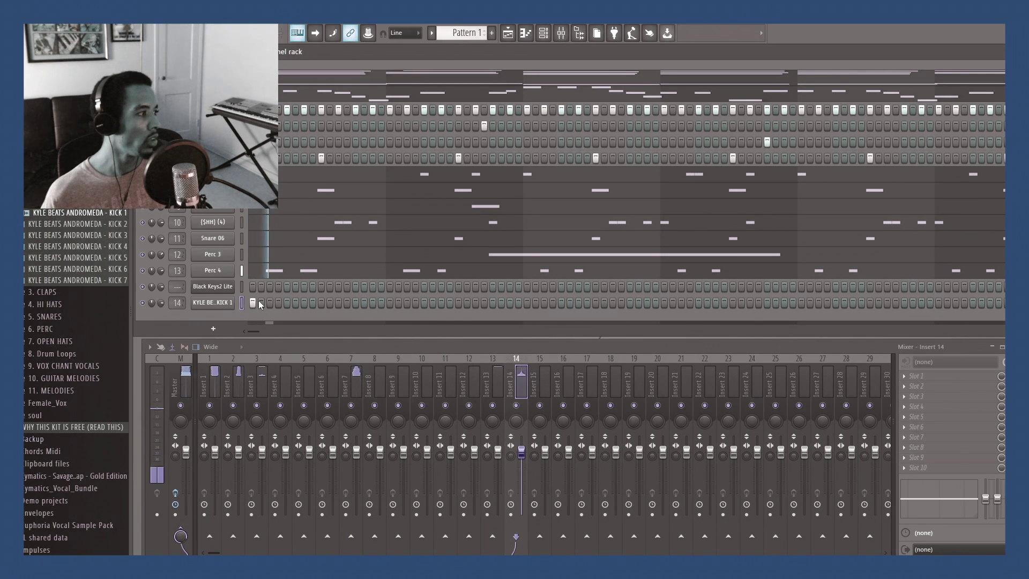
Step: Normalize the KICK 1 sample and enter its first two kick hits
{"action": "left_click", "coordinate": [209, 305]}
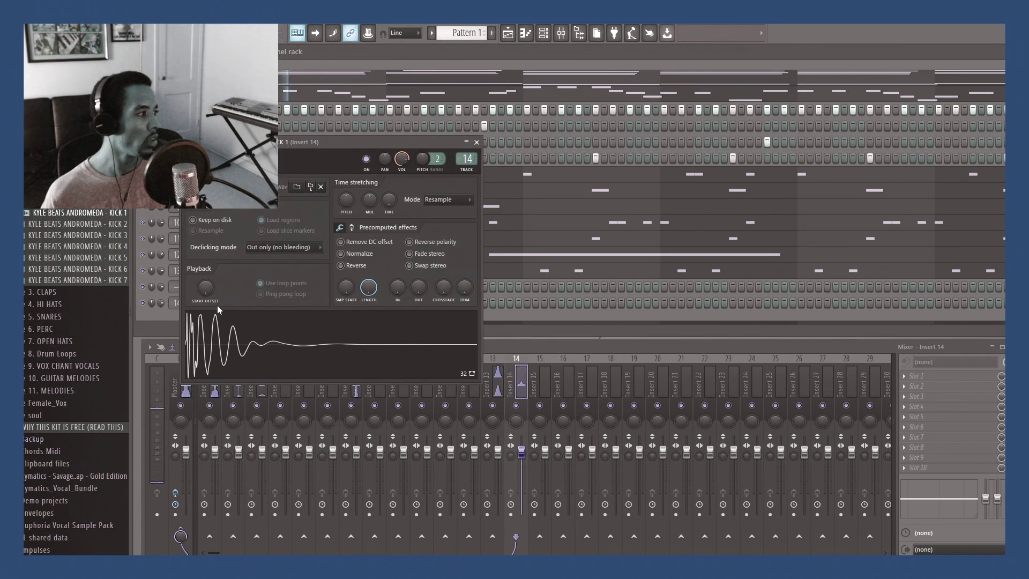
{"action": "left_click", "coordinate": [341, 254]}
{"action": "left_click_drag", "start_coordinate": [403, 146], "coordinate": [650, 126]}
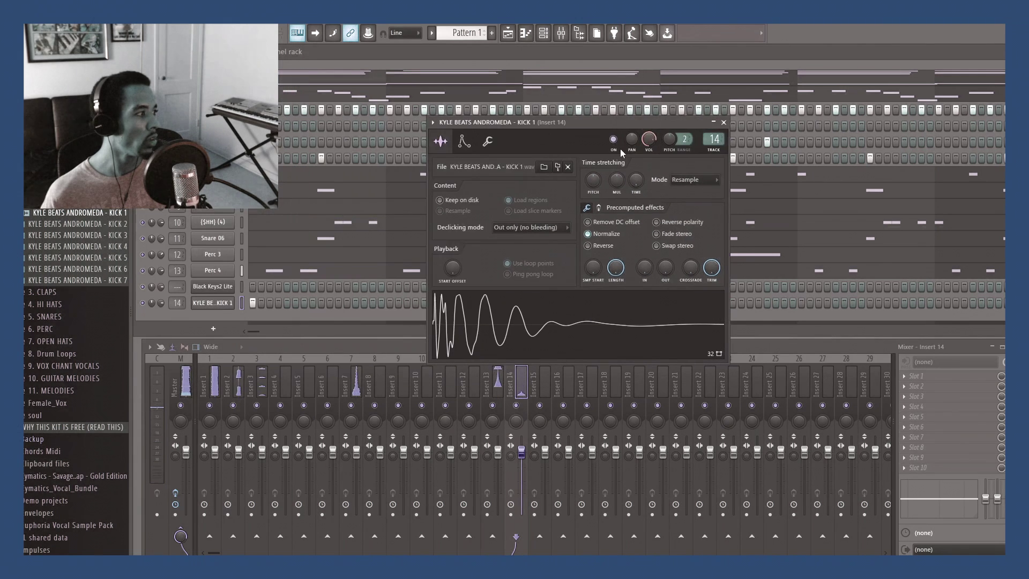
{"action": "left_click", "coordinate": [303, 303]}
{"action": "left_click", "coordinate": [390, 304]}
Step: Place kick hits across the first bar of the KICK 1 row, removing misplaced steps
{"action": "left_click", "coordinate": [484, 304]}
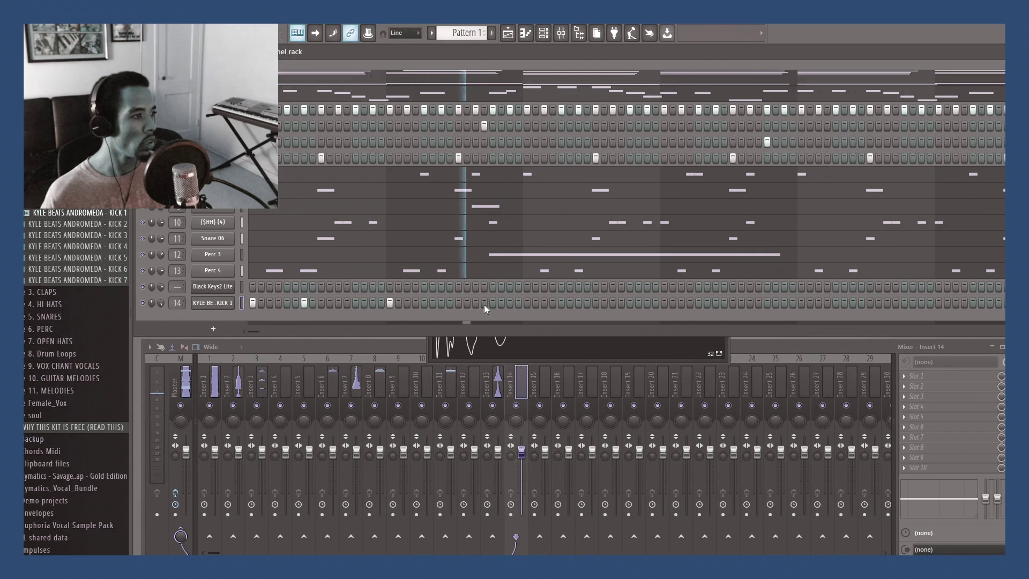
{"action": "left_click", "coordinate": [484, 303]}
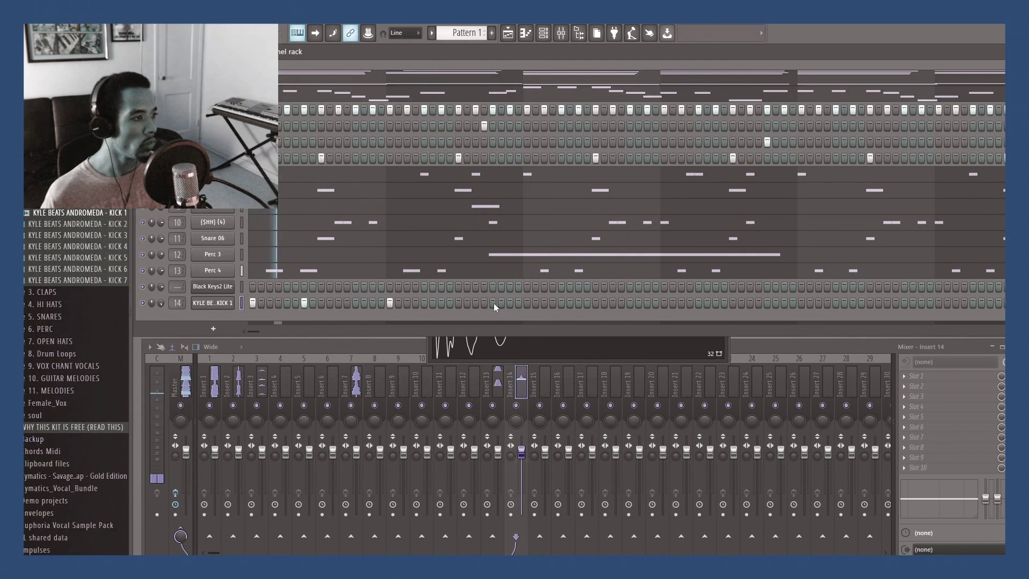
{"action": "left_click", "coordinate": [493, 303]}
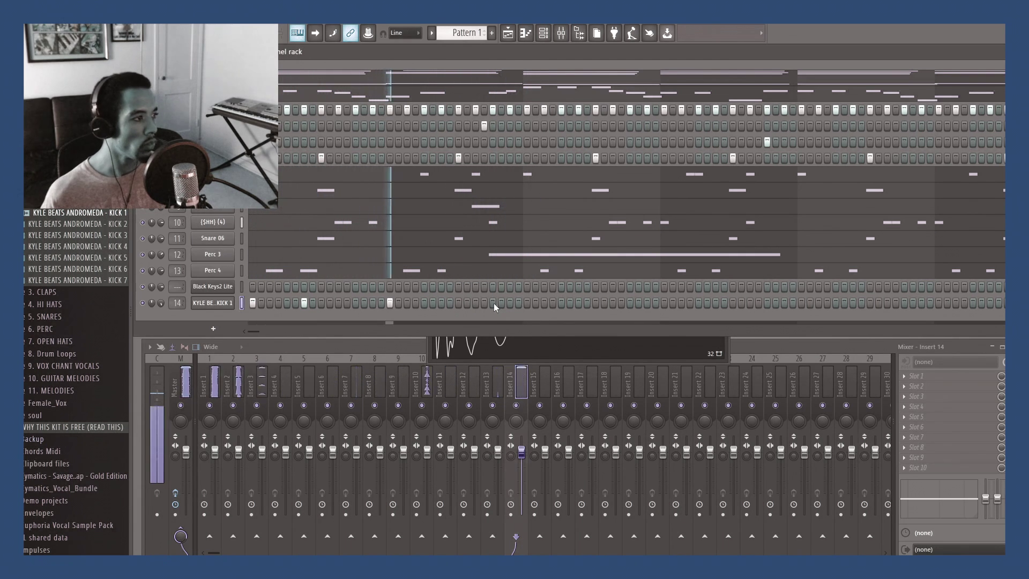
{"action": "left_click", "coordinate": [493, 303]}
{"action": "left_click", "coordinate": [510, 303]}
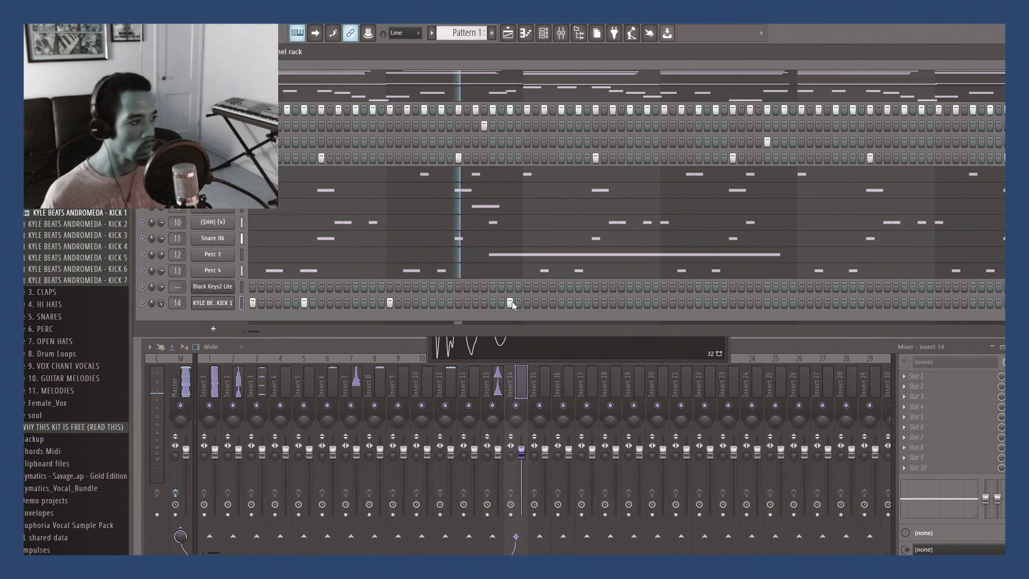
{"action": "left_click", "coordinate": [638, 303]}
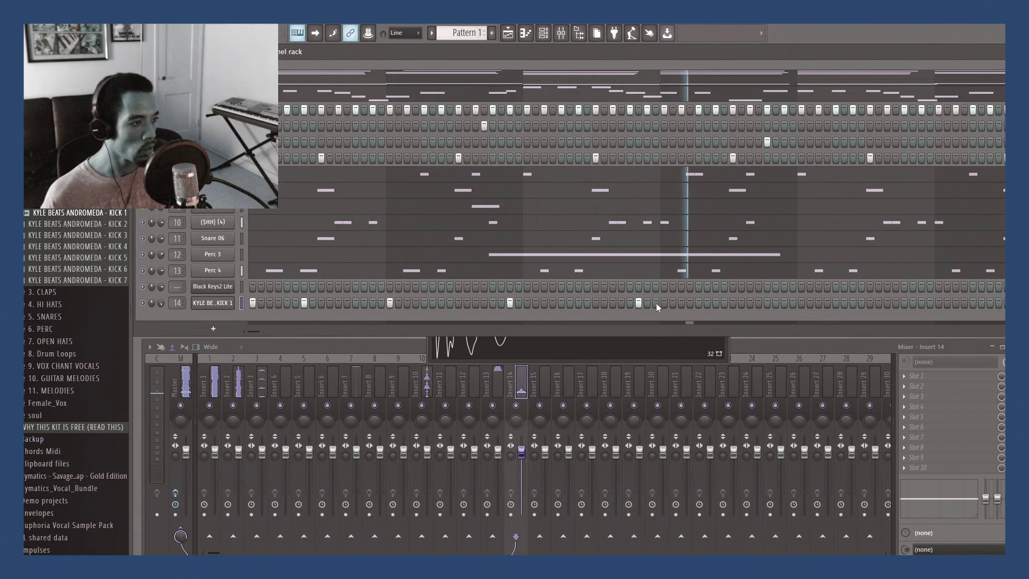
{"action": "left_click_drag", "start_coordinate": [485, 51], "coordinate": [307, 94]}
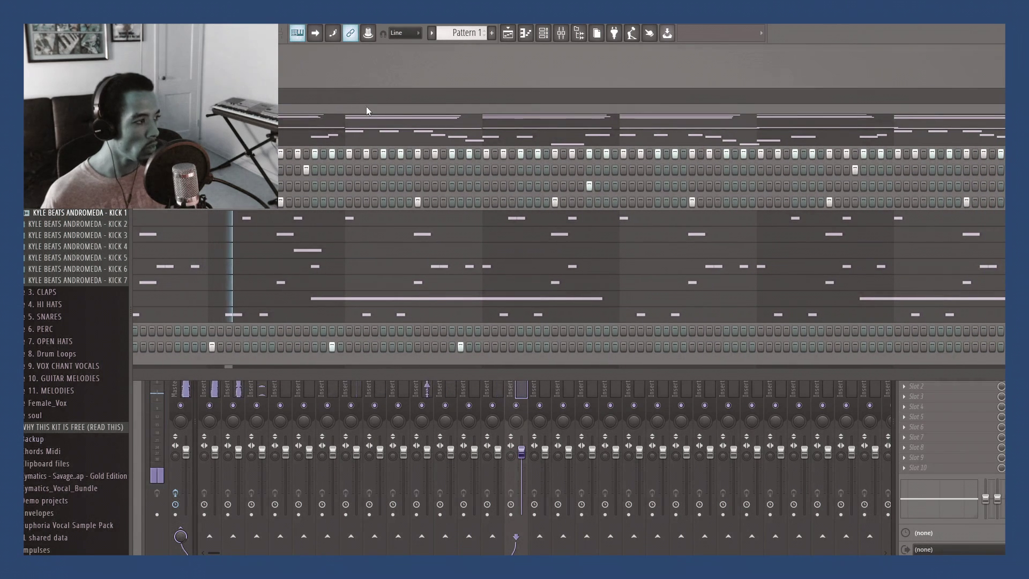
Step: Add kick hits through the later bars up to the loop's end, correcting the final steps
{"action": "left_click", "coordinate": [487, 348]}
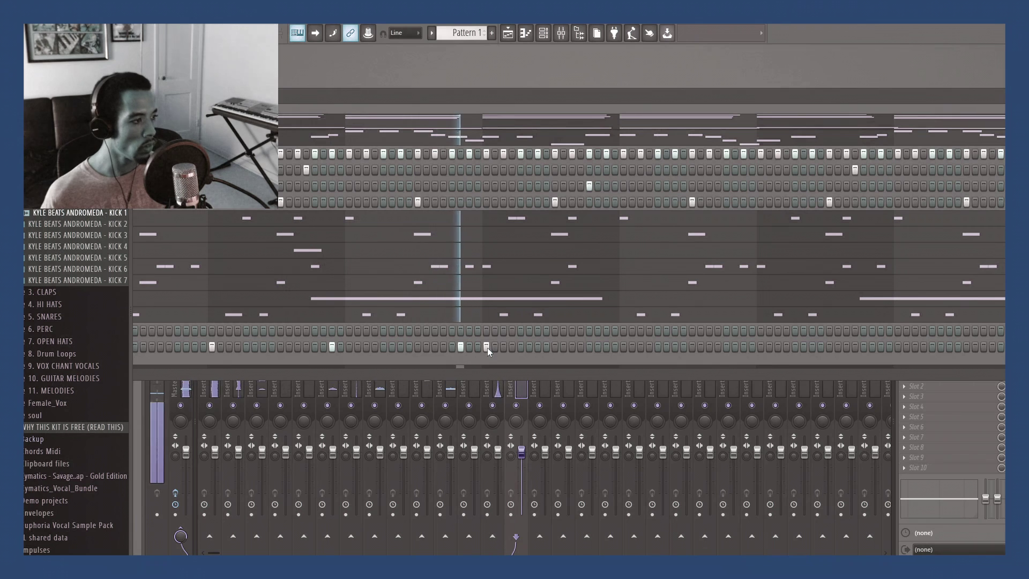
{"action": "right_click", "coordinate": [488, 345]}
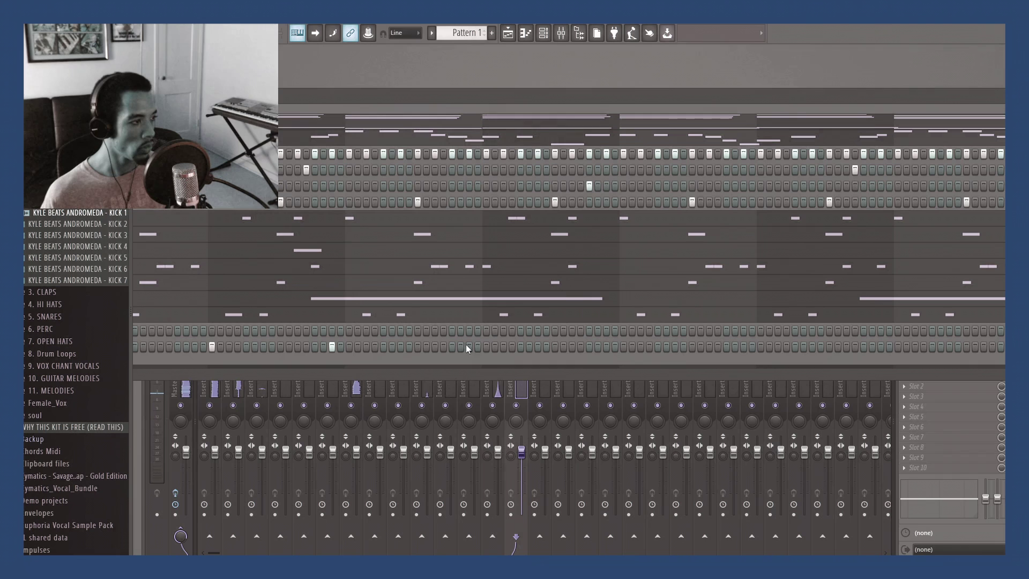
{"action": "left_click", "coordinate": [468, 347]}
{"action": "left_click", "coordinate": [478, 347]}
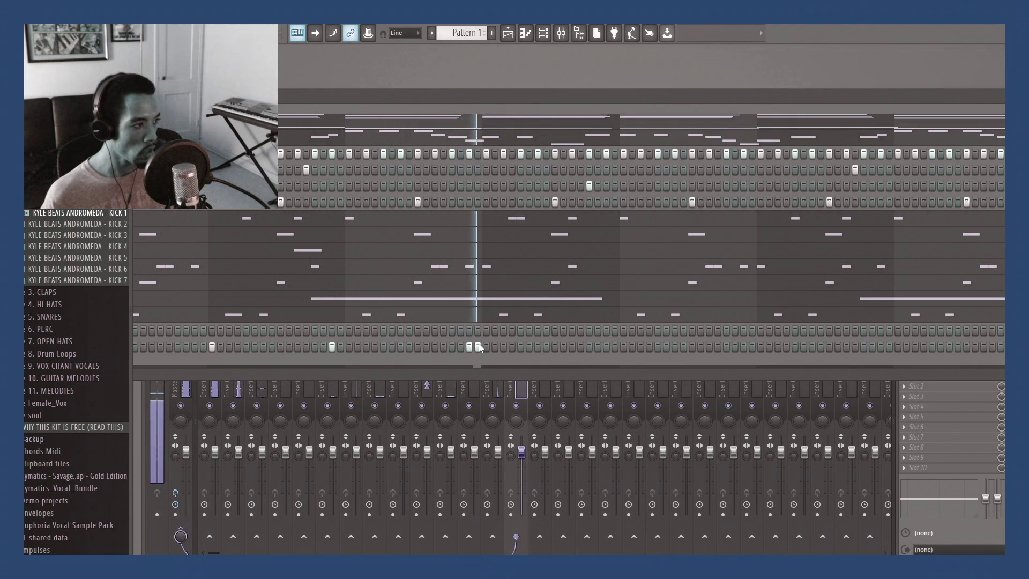
{"action": "left_click", "coordinate": [598, 347]}
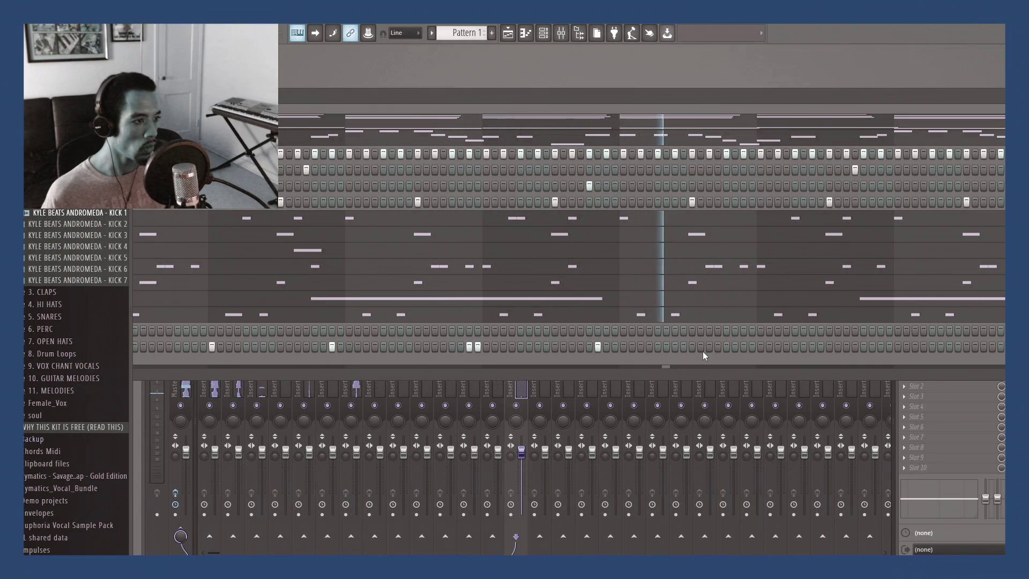
{"action": "left_click", "coordinate": [727, 347]}
{"action": "left_click", "coordinate": [797, 346]}
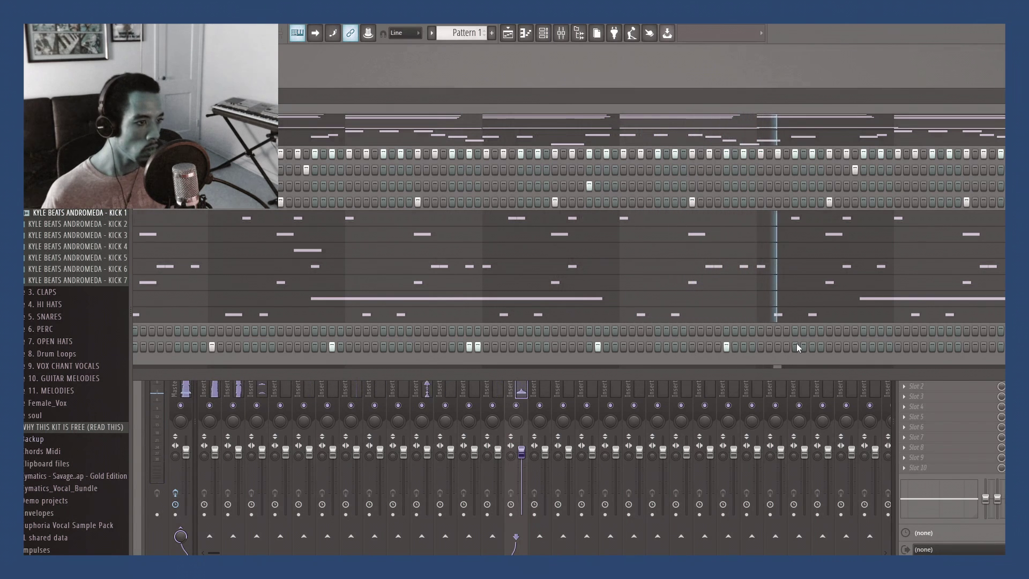
{"action": "left_click", "coordinate": [872, 347]}
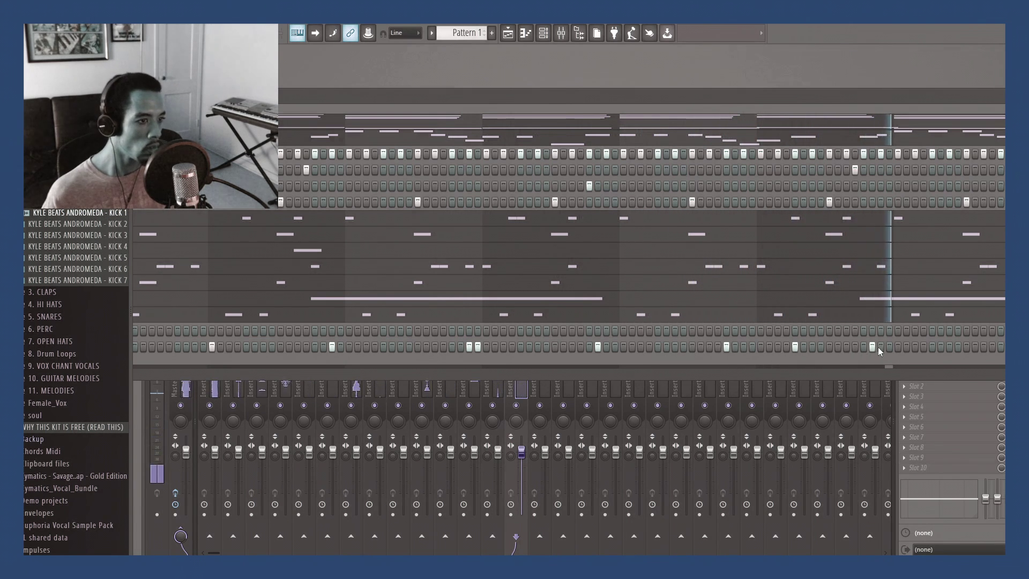
{"action": "right_click", "coordinate": [872, 347]}
{"action": "left_click", "coordinate": [880, 348]}
{"action": "left_click", "coordinate": [889, 348]}
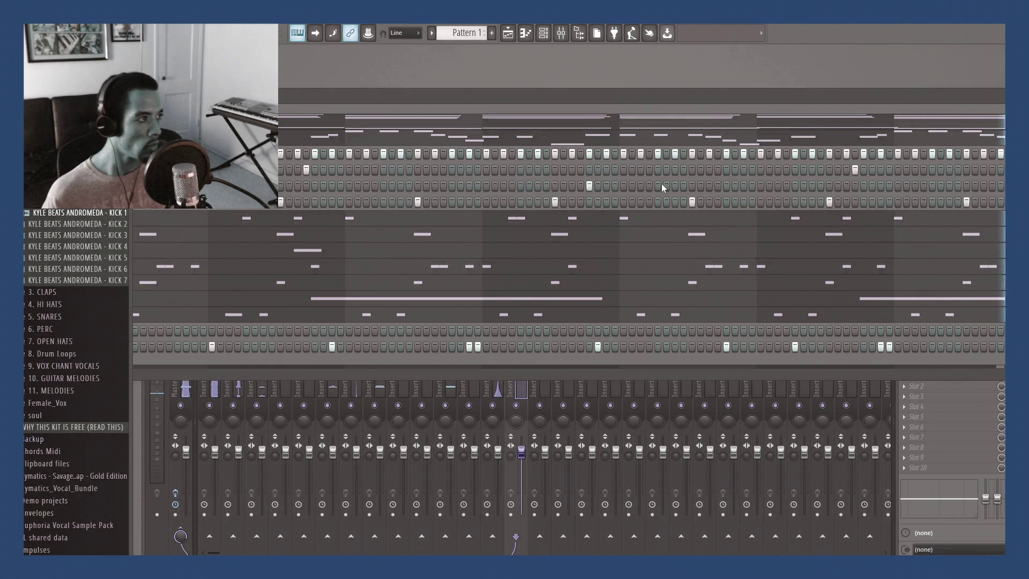
{"action": "left_click_drag", "start_coordinate": [622, 98], "coordinate": [392, 130]}
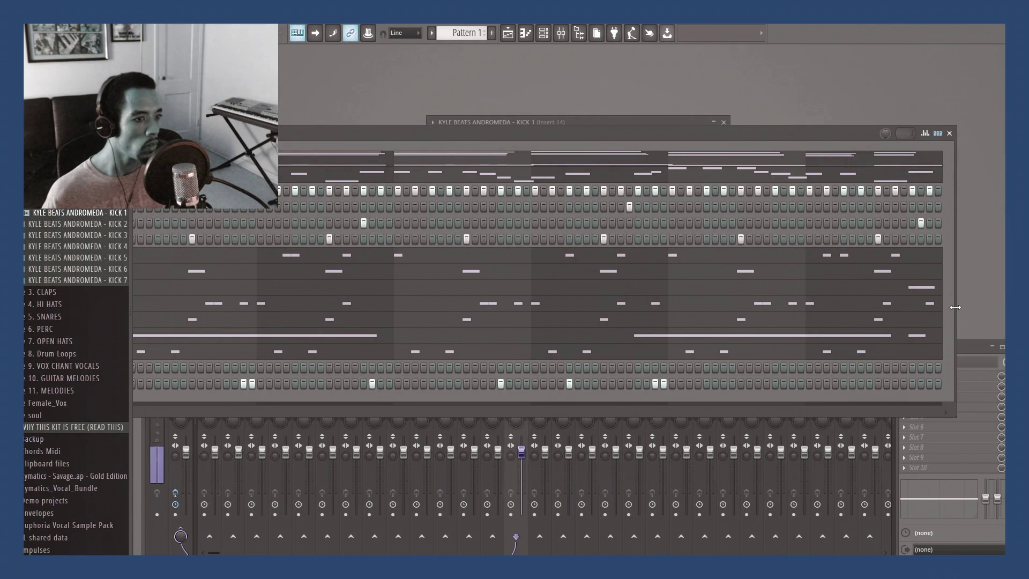
Step: Widen the rack and add two kick hits plus three consecutive hits near the KICK 1 row's end
{"action": "left_click_drag", "start_coordinate": [955, 307], "coordinate": [998, 305]}
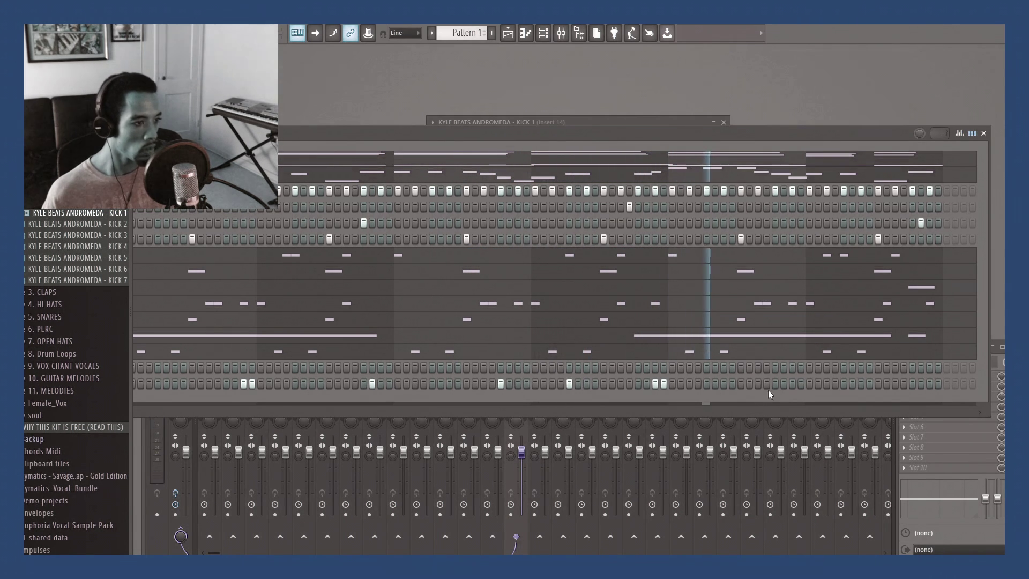
{"action": "left_click", "coordinate": [792, 384]}
{"action": "left_click", "coordinate": [843, 384]}
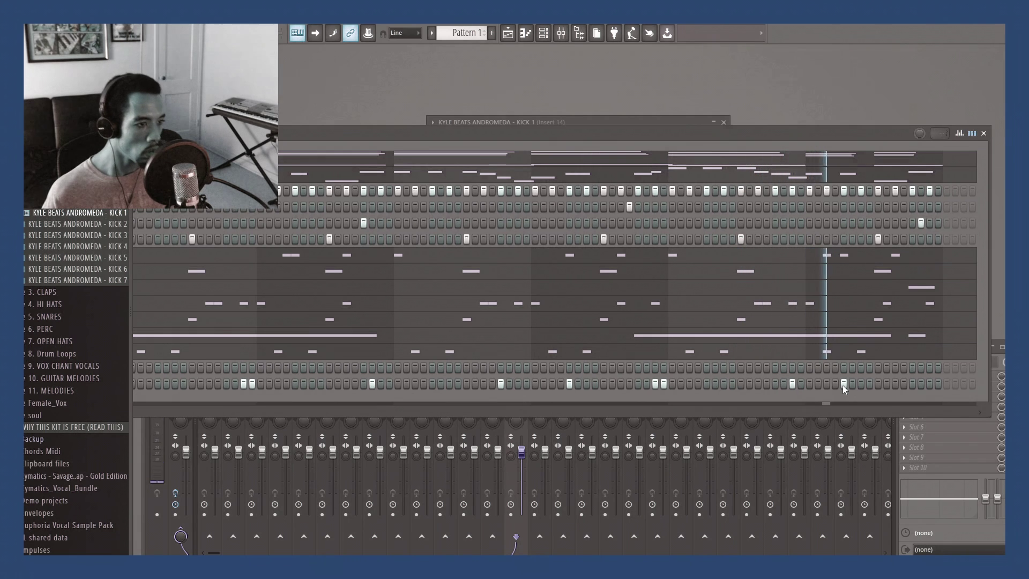
{"action": "left_click_drag", "start_coordinate": [912, 384], "coordinate": [929, 382]}
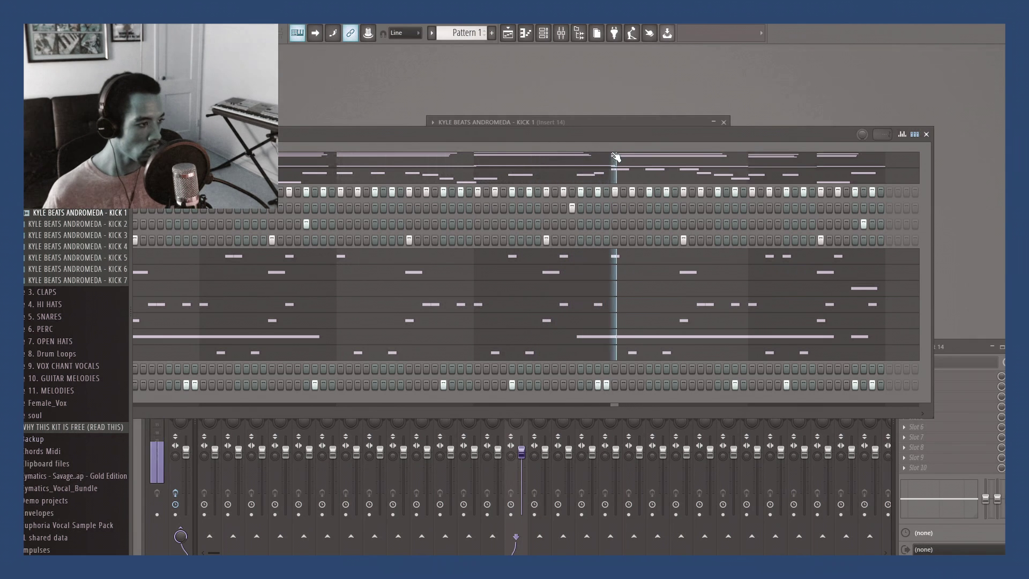
{"action": "left_click_drag", "start_coordinate": [698, 136], "coordinate": [614, 156]}
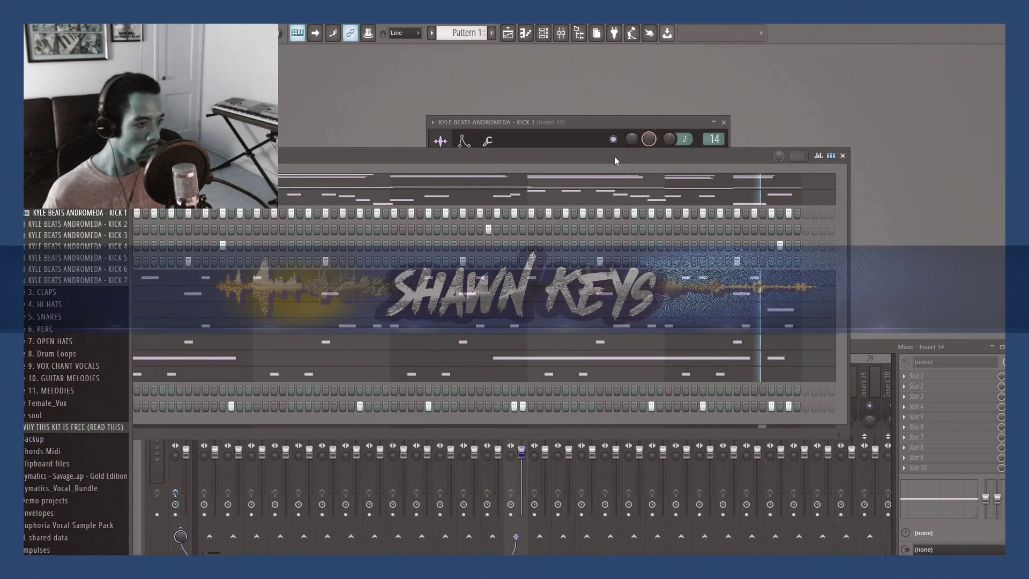
Step: Maximize the Channel Rack and expand the 3. CLAPS and 4. HI HATS folders, previewing samples
{"action": "double_click", "coordinate": [614, 156]}
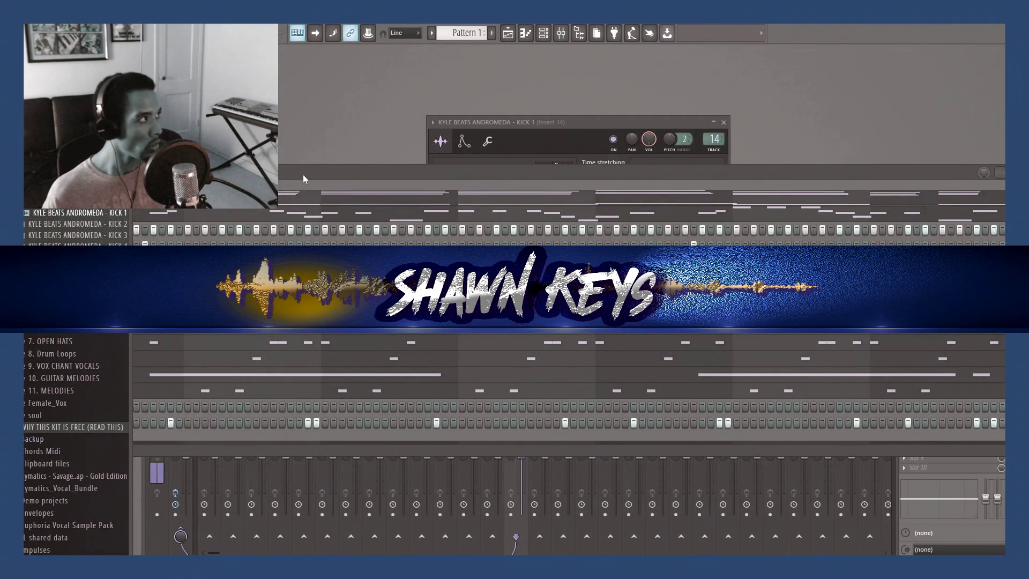
{"action": "left_click_drag", "start_coordinate": [276, 171], "coordinate": [496, 144]}
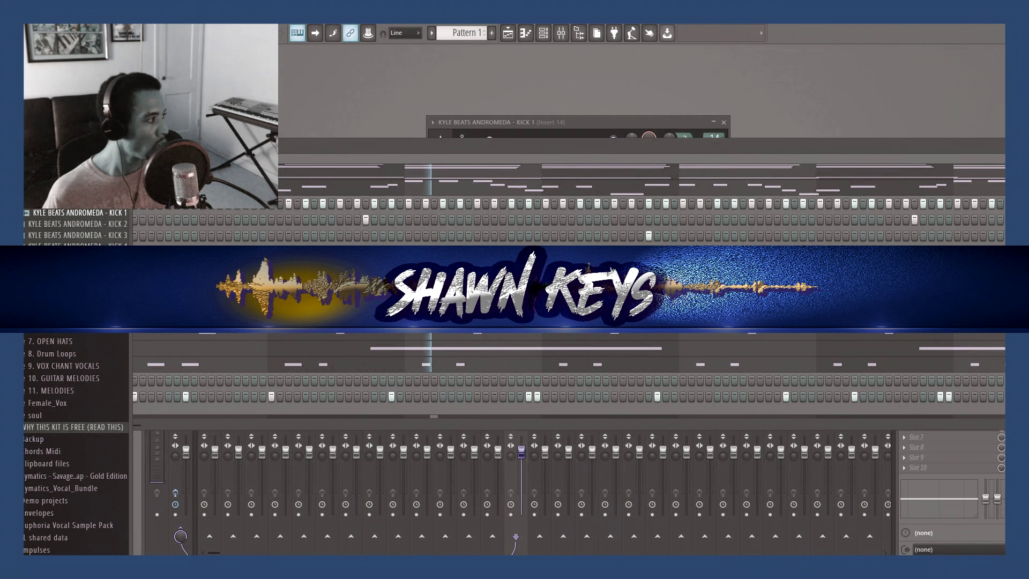
{"action": "left_click", "coordinate": [59, 292]}
{"action": "left_click", "coordinate": [73, 339]}
{"action": "left_click", "coordinate": [54, 374]}
{"action": "left_click", "coordinate": [52, 385]}
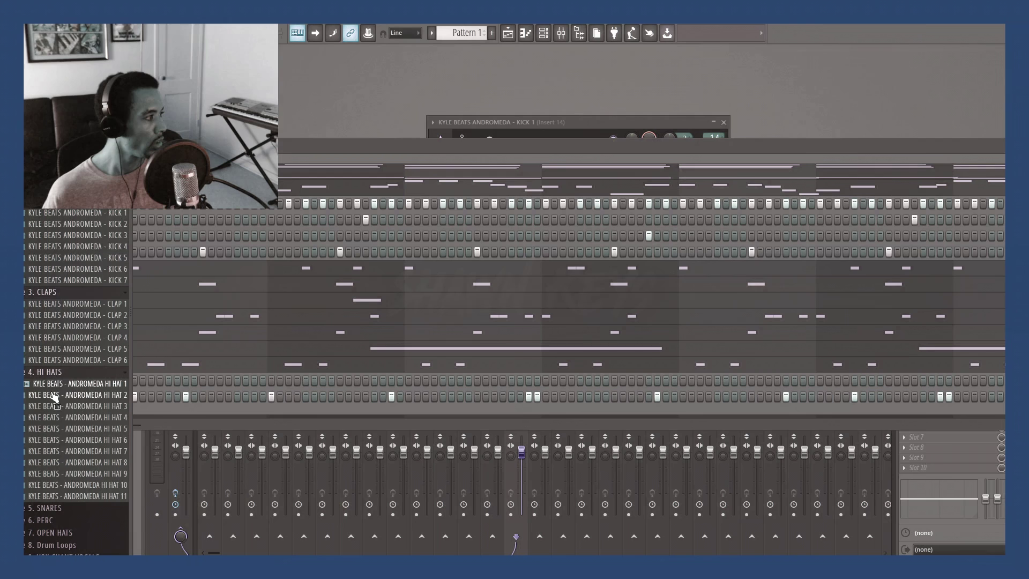
Step: Delete the Black Keys2 Lite channel and route the open hat channel to mixer insert 15
{"action": "left_click", "coordinate": [74, 452]}
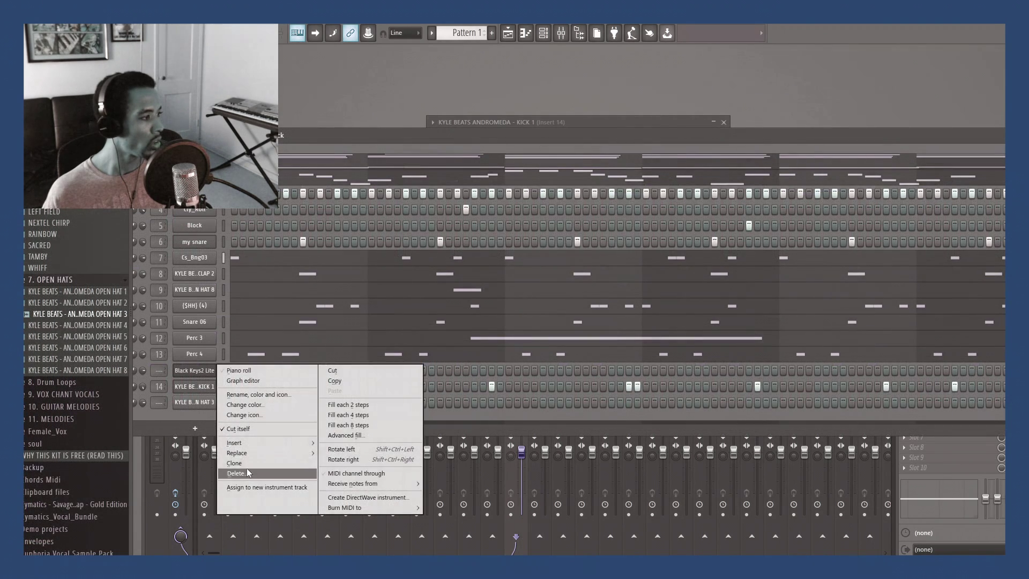
{"action": "left_click", "coordinate": [247, 473]}
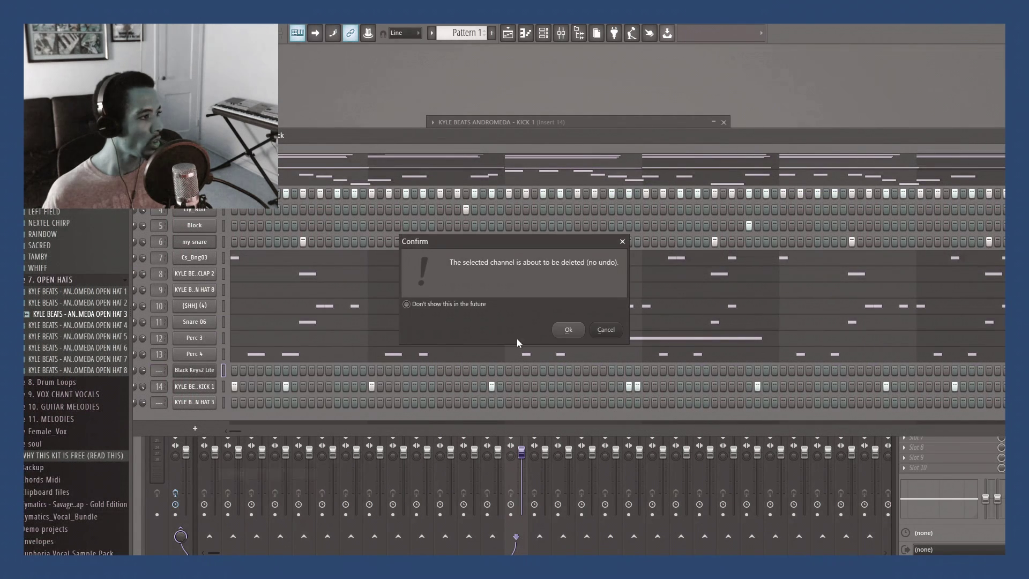
{"action": "left_click", "coordinate": [560, 330]}
{"action": "left_click_drag", "start_coordinate": [159, 386], "coordinate": [159, 354]}
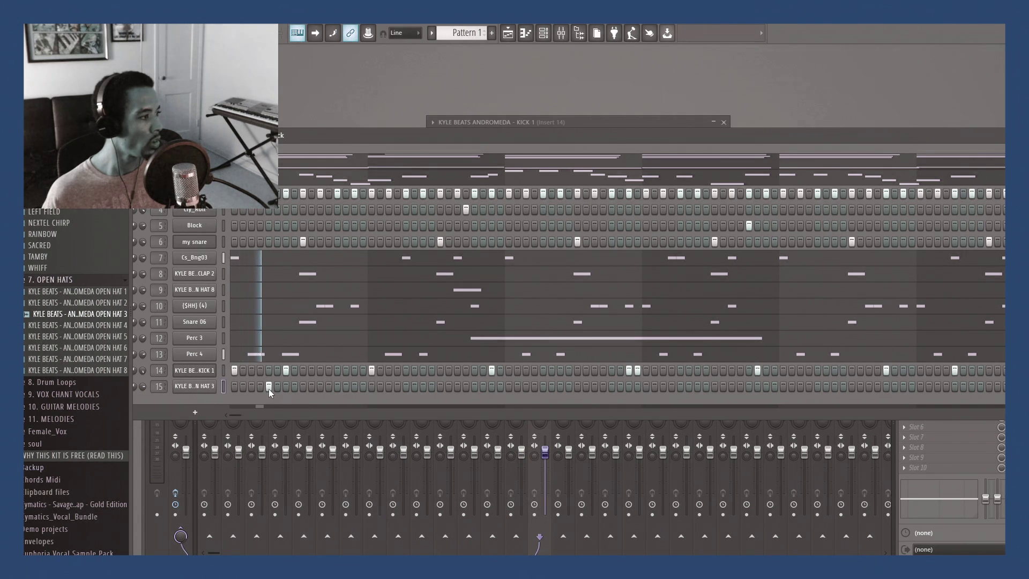
Step: Enter the first open hat hits in the bottom row, moving one hit earlier
{"action": "left_click", "coordinate": [337, 386]}
{"action": "left_click", "coordinate": [475, 386]}
{"action": "left_click", "coordinate": [406, 385]}
{"action": "left_click", "coordinate": [406, 387]}
{"action": "left_click", "coordinate": [439, 386]}
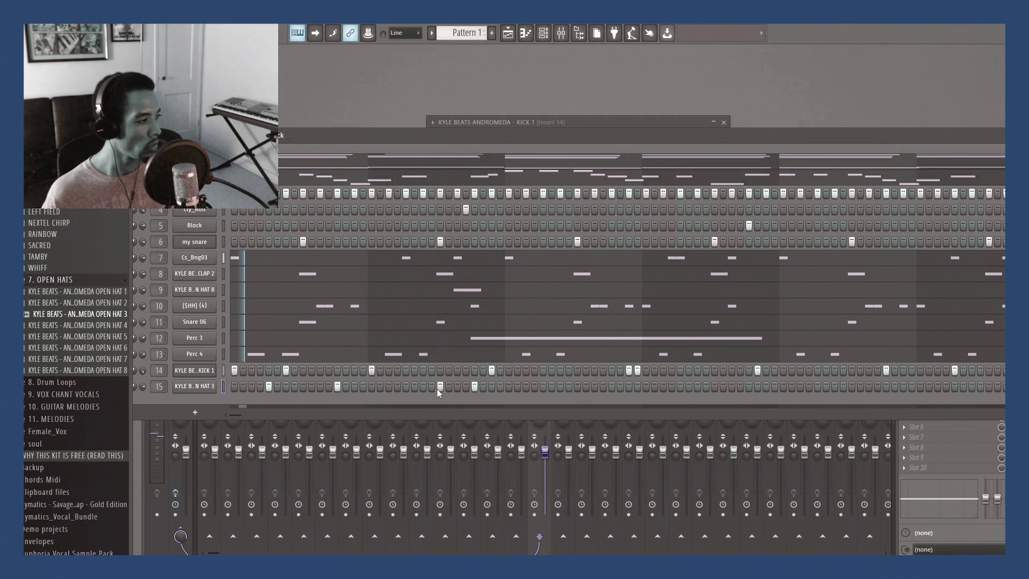
Step: Add more open hat hits later in the pattern and reposition the rack to show channels 3–15
{"action": "left_click_drag", "start_coordinate": [660, 139], "coordinate": [546, 137]}
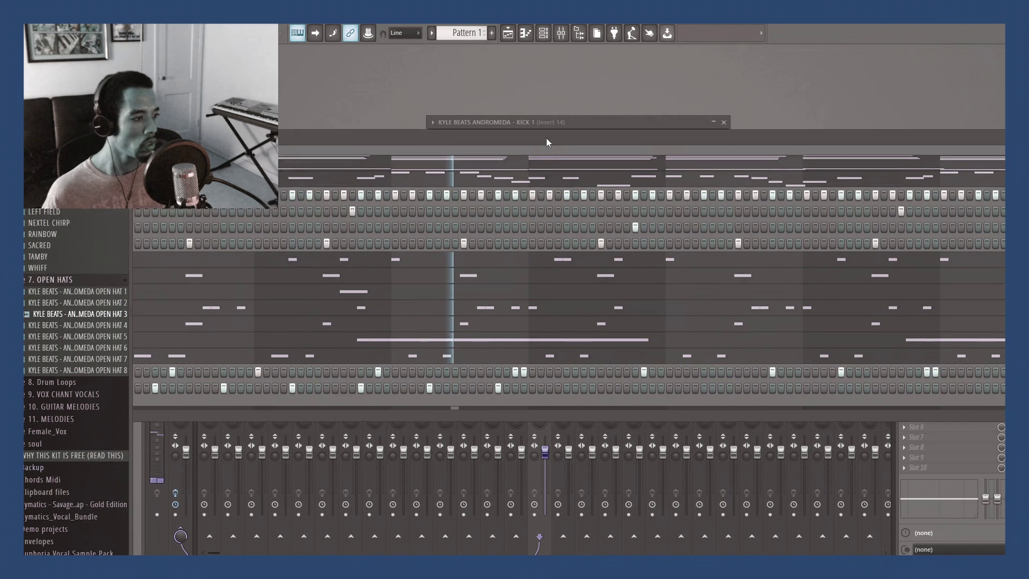
{"action": "left_click", "coordinate": [566, 388]}
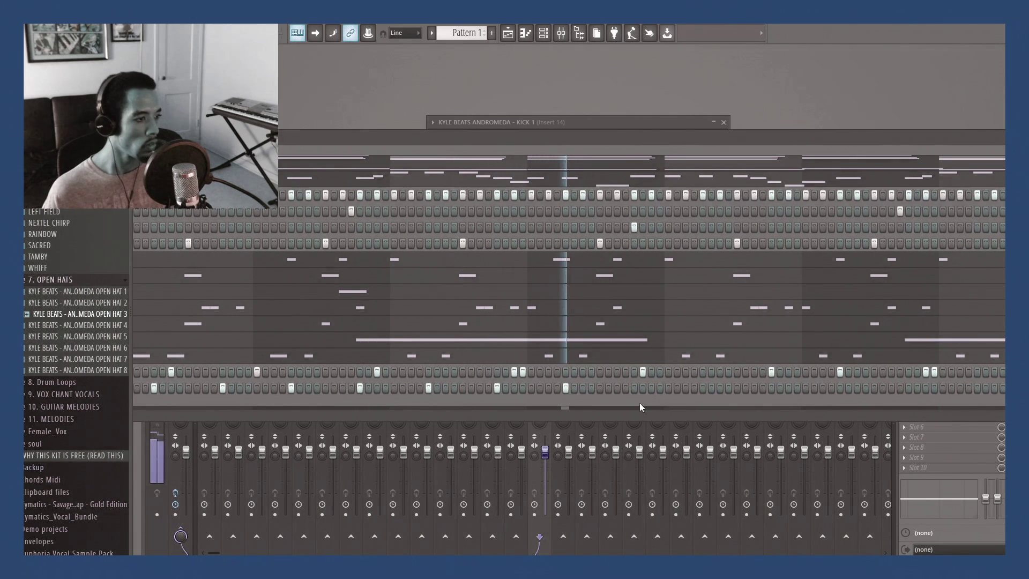
{"action": "left_click_drag", "start_coordinate": [816, 131], "coordinate": [447, 144]}
{"action": "left_click", "coordinate": [676, 397]}
{"action": "left_click", "coordinate": [813, 397]}
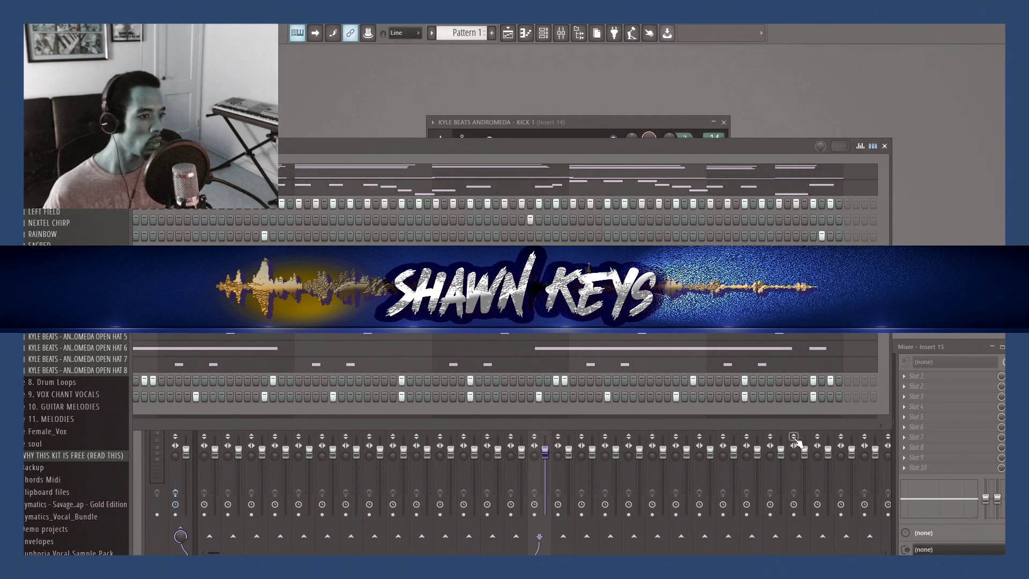
{"action": "left_click_drag", "start_coordinate": [457, 159], "coordinate": [977, 164]}
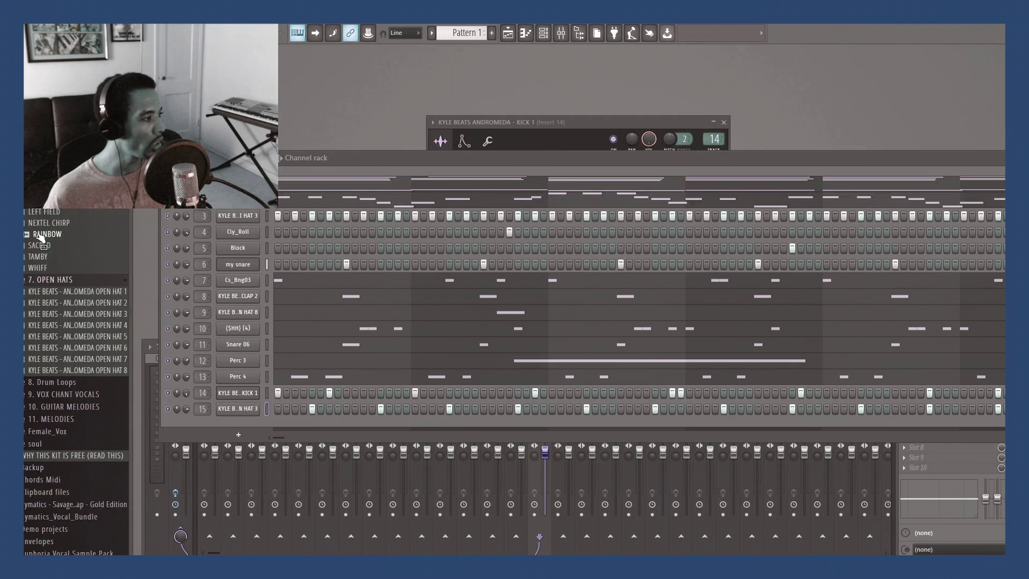
Step: Add a RAINBOW channel, replace it with Black Keys 2 Lite, and start playback
{"action": "left_click_drag", "start_coordinate": [239, 425], "coordinate": [239, 426]}
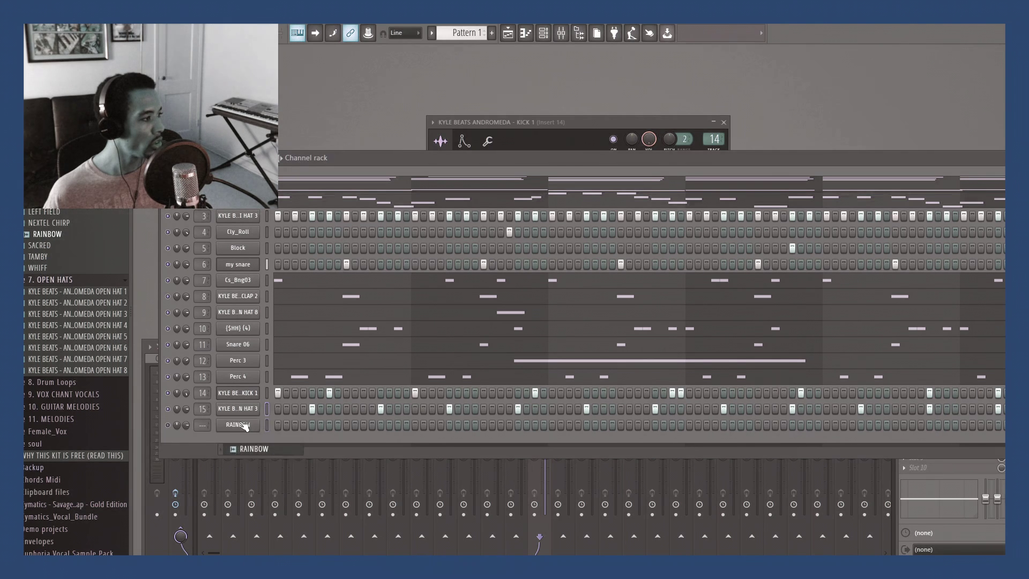
{"action": "scroll", "coordinate": [202, 425], "scroll_direction": "up", "scroll_amount": 3}
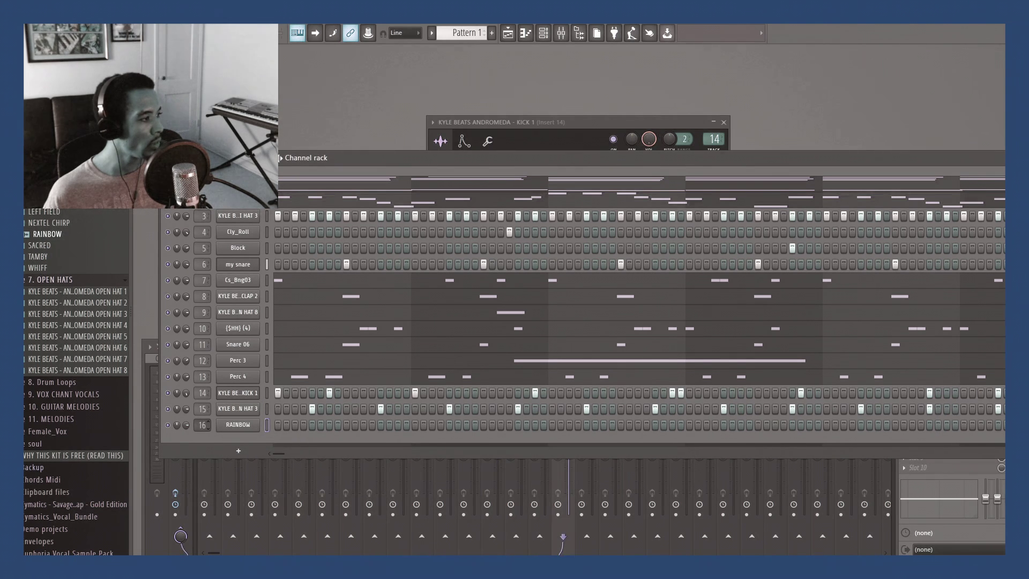
{"action": "right_click", "coordinate": [239, 426]}
{"action": "mouse_move", "coordinate": [319, 523]}
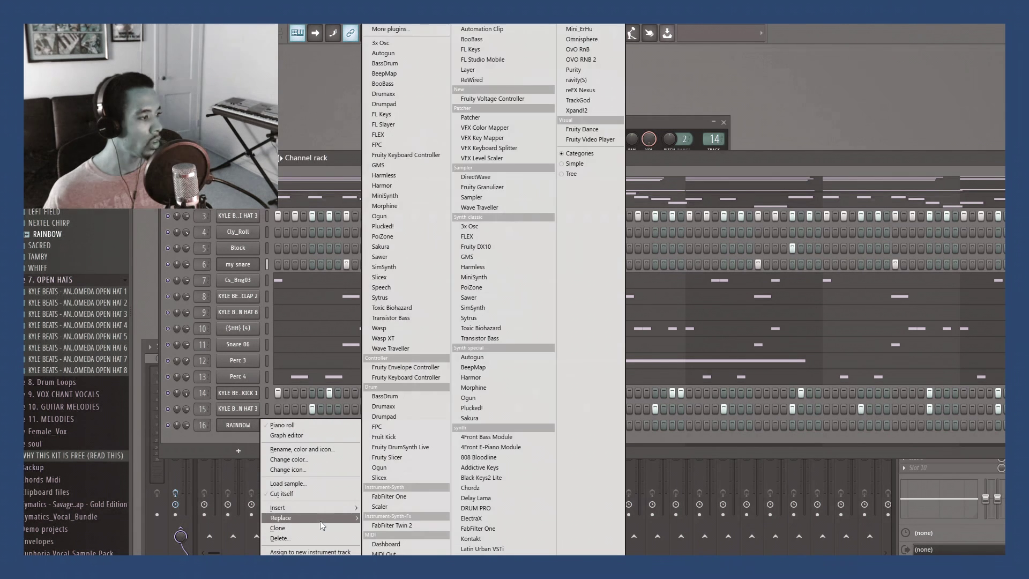
{"action": "left_click", "coordinate": [538, 312]}
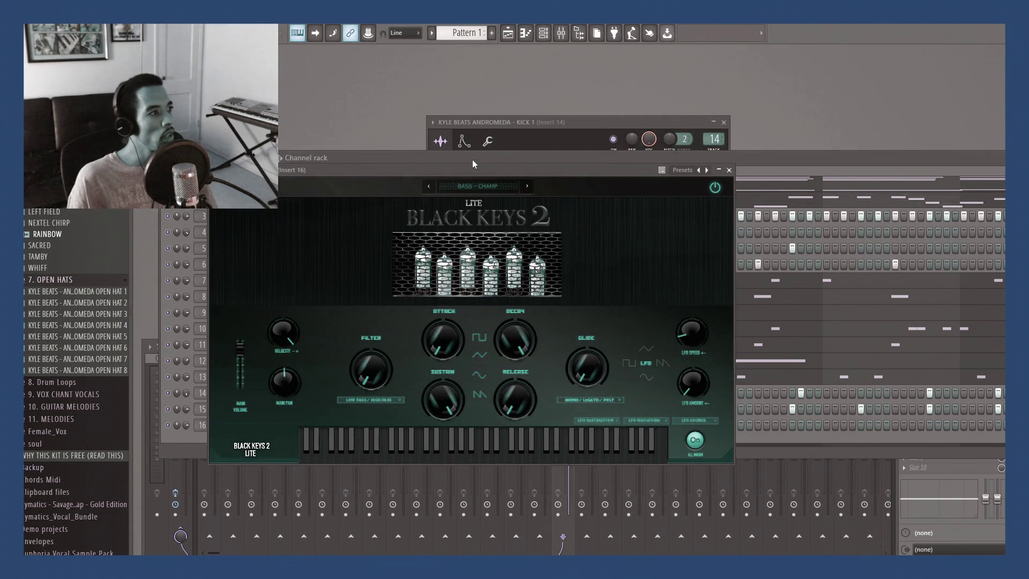
{"action": "left_click_drag", "start_coordinate": [473, 169], "coordinate": [670, 170]}
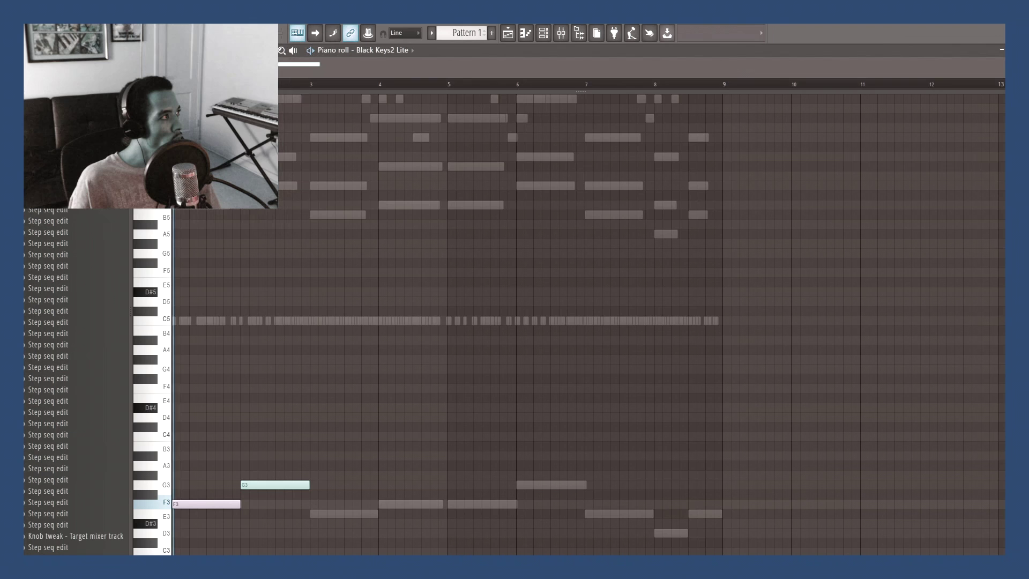
{"action": "key", "text": "space"}
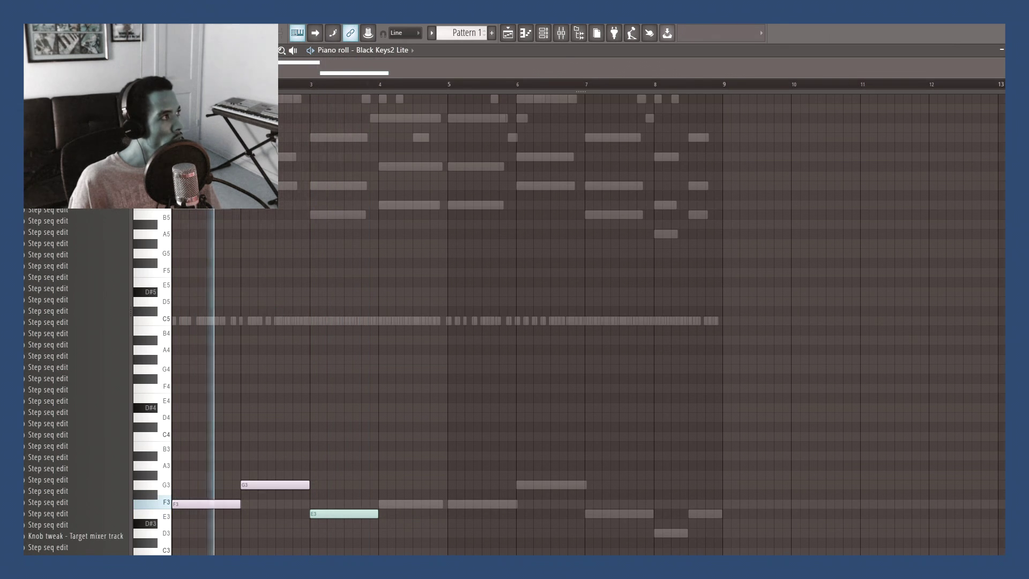
Step: Duplicate the bar-3 E3 note into bar 4 and stop playback
{"action": "left_click_drag", "start_coordinate": [373, 524], "coordinate": [344, 517]}
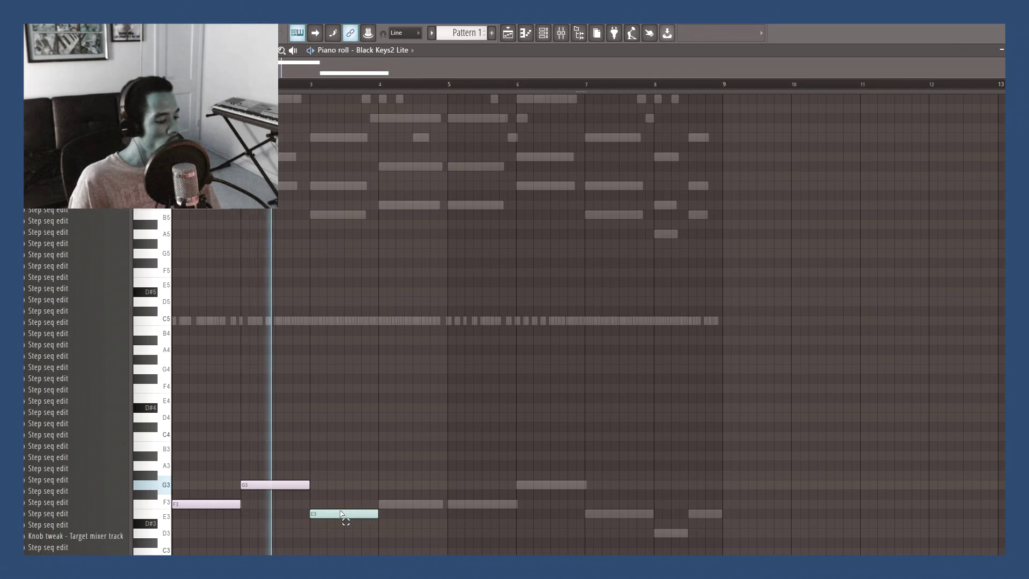
{"action": "key", "text": "ctrl+b"}
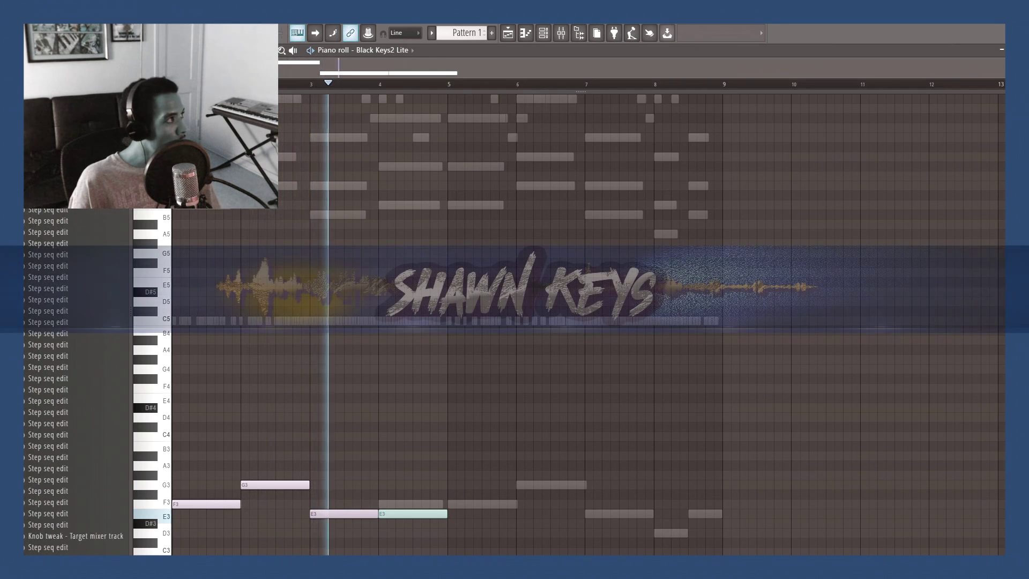
{"action": "key", "text": "space"}
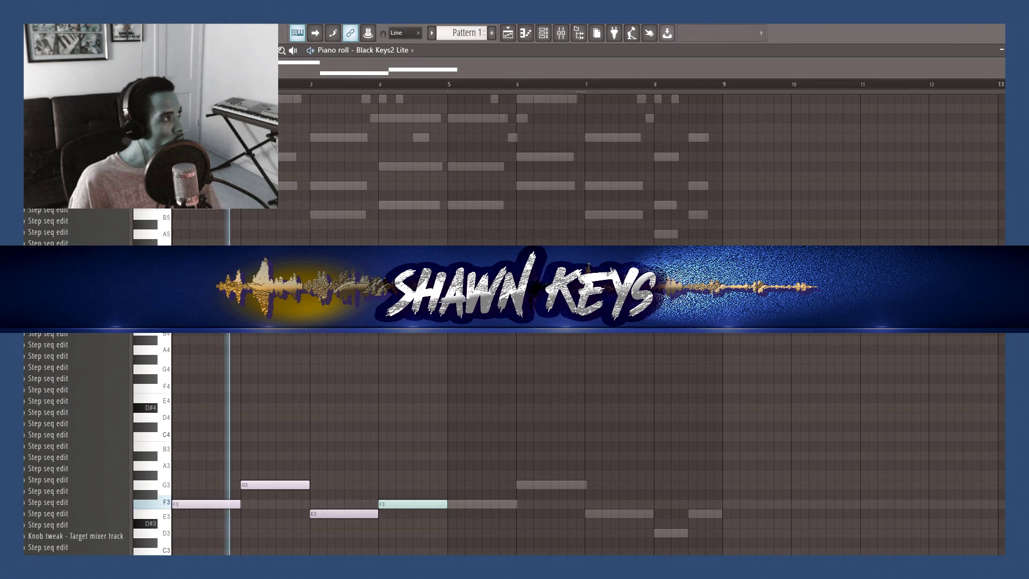
Step: Duplicate the four-note phrase, shorten the bar-5 F3 and bar-6 G3, and end on E3
{"action": "left_click_drag", "start_coordinate": [460, 554], "coordinate": [142, 433]}
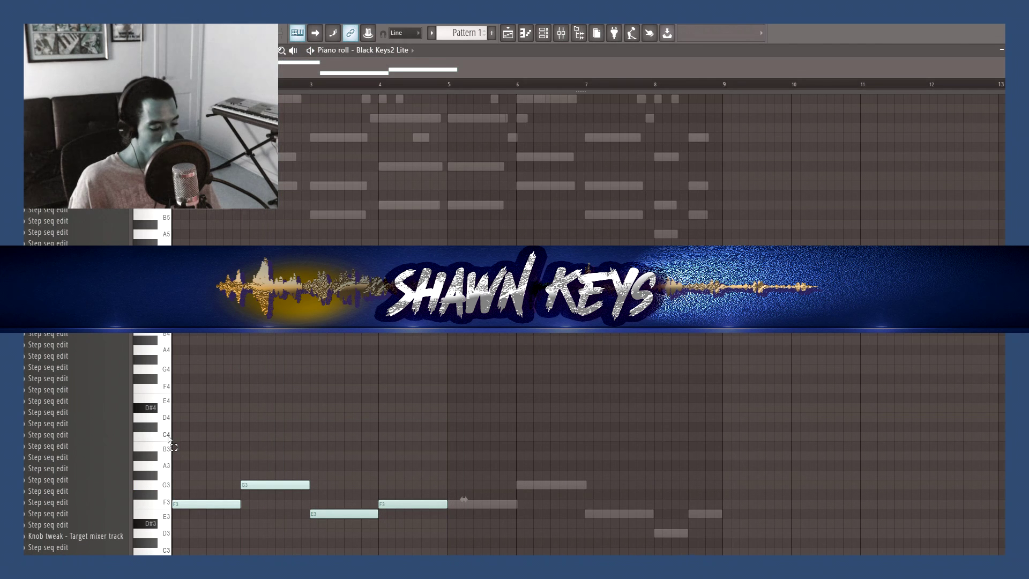
{"action": "key", "text": "ctrl+b"}
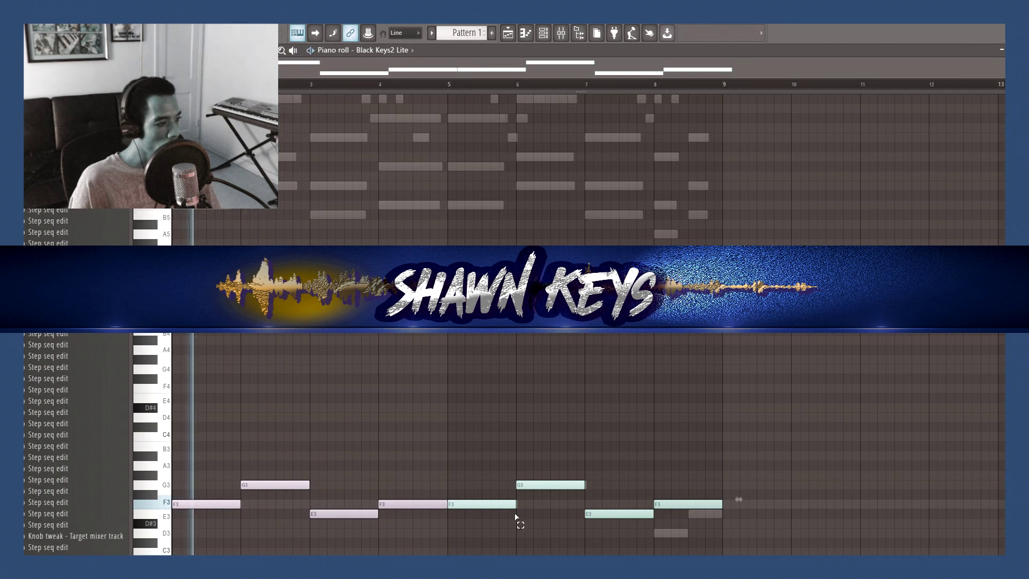
{"action": "left_click", "coordinate": [520, 536], "text": "ctrl"}
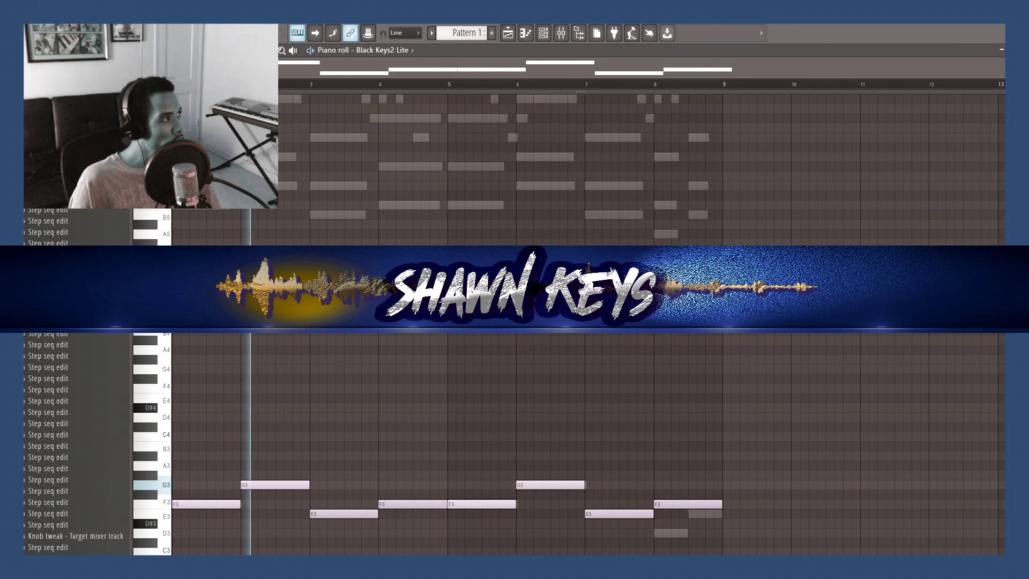
{"action": "left_click_drag", "start_coordinate": [513, 504], "coordinate": [477, 506]}
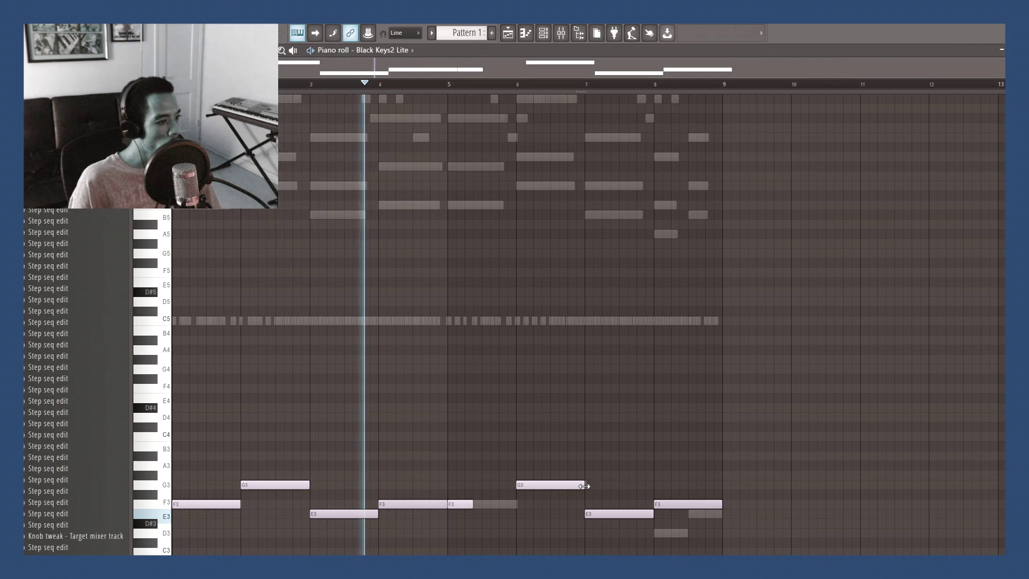
{"action": "left_click_drag", "start_coordinate": [584, 485], "coordinate": [550, 486]}
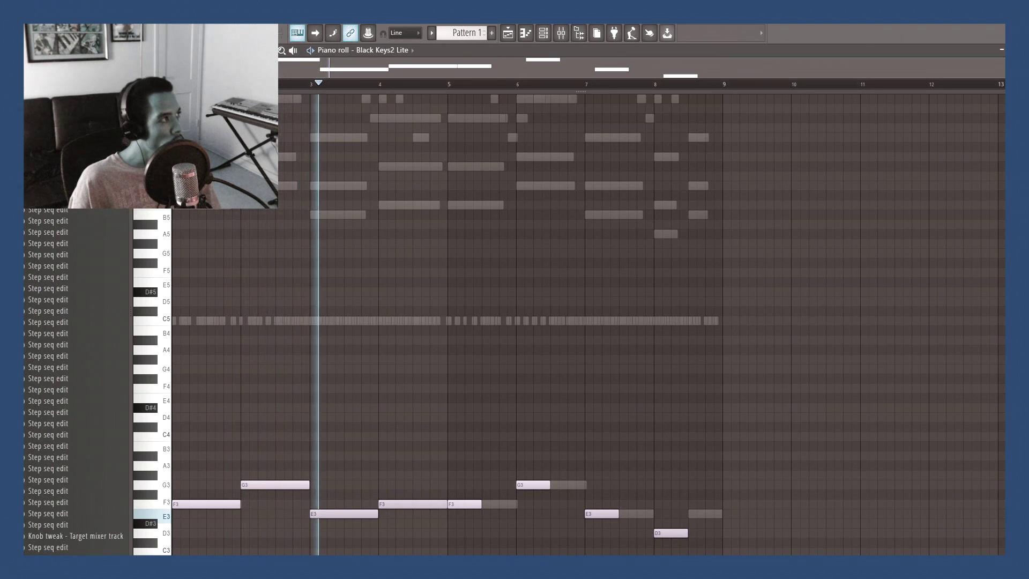
{"action": "left_click", "coordinate": [697, 533]}
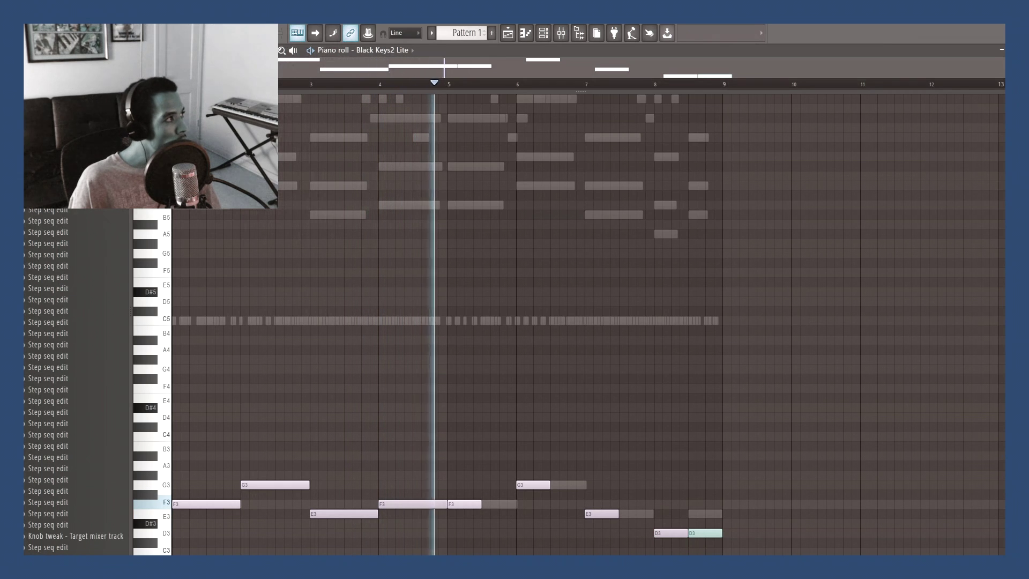
{"action": "left_click_drag", "start_coordinate": [708, 533], "coordinate": [708, 515]}
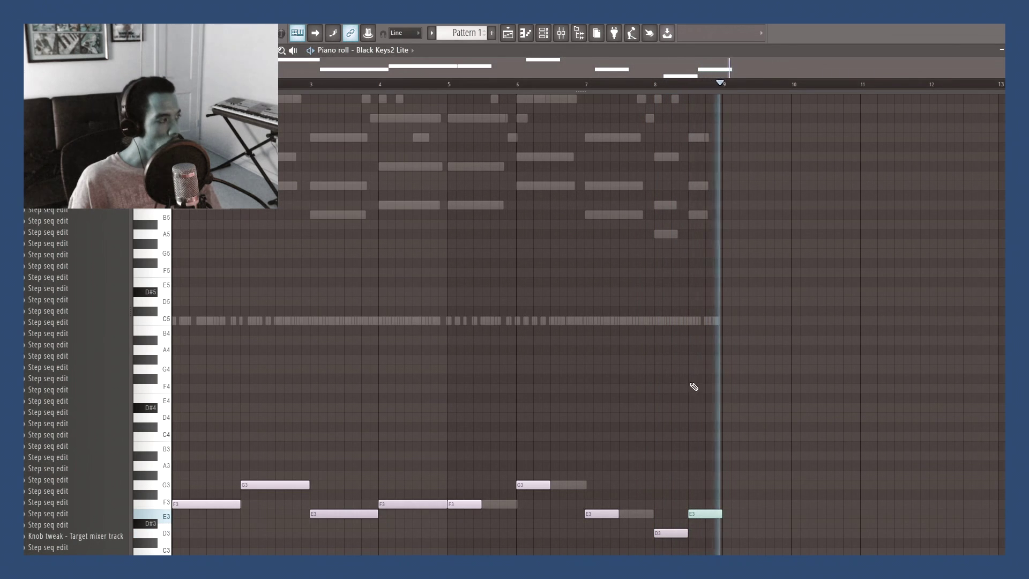
Step: Shorten the first G3, the first E3 and the bar-4 F3 melody notes
{"action": "left_click", "coordinate": [542, 34]}
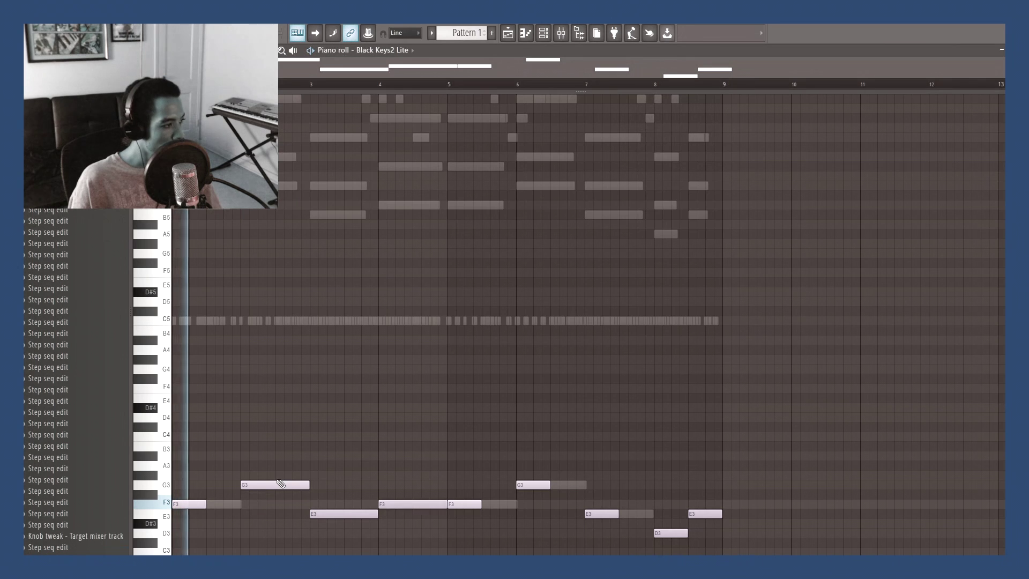
{"action": "left_click_drag", "start_coordinate": [309, 484], "coordinate": [275, 488]}
{"action": "left_click_drag", "start_coordinate": [378, 514], "coordinate": [339, 519]}
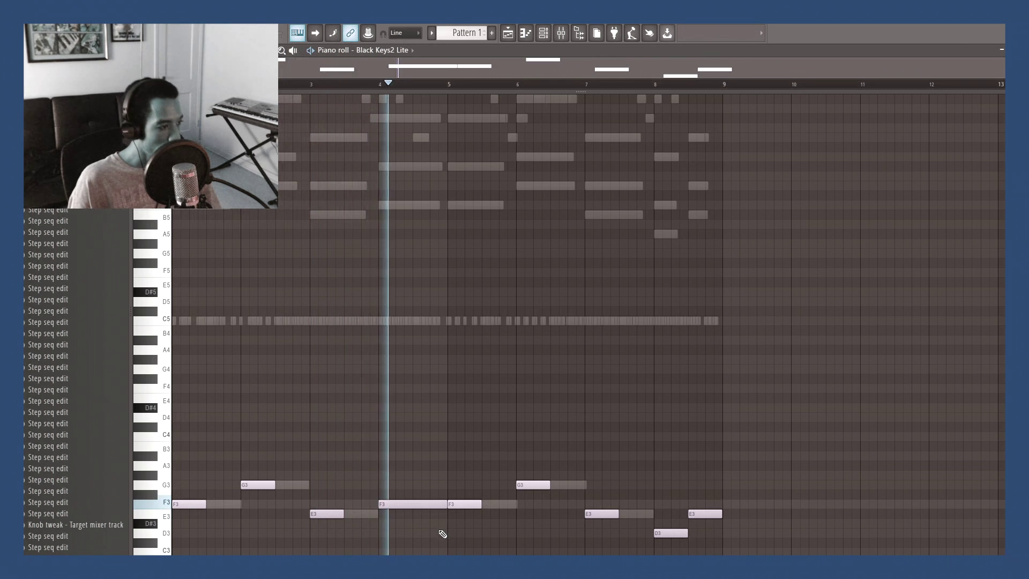
{"action": "left_click_drag", "start_coordinate": [447, 503], "coordinate": [409, 501]}
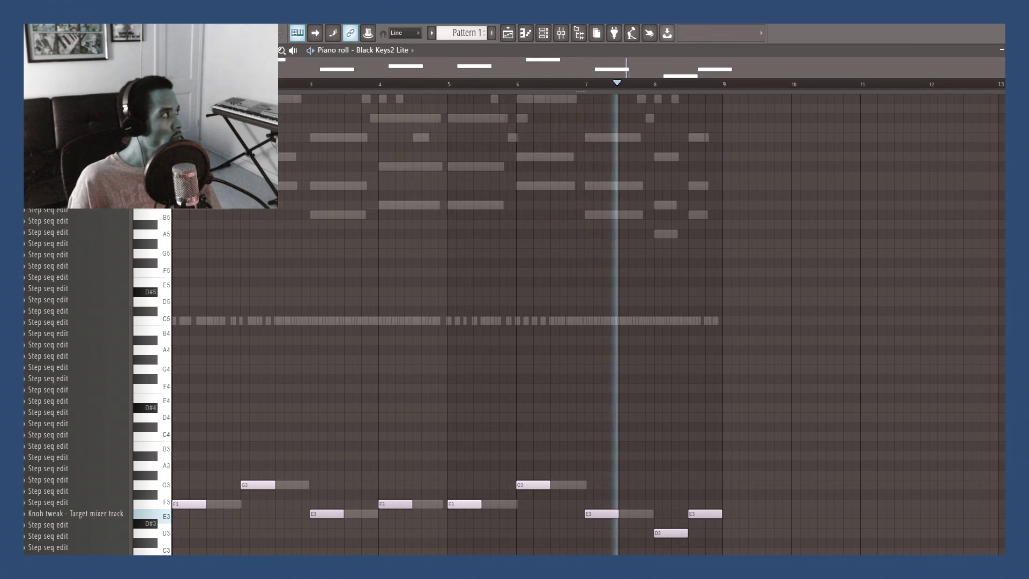
Step: Bring the Channel Rack back over the piano roll and stop playback
{"action": "left_click", "coordinate": [9, 7]}
{"action": "key", "text": "Escape"}
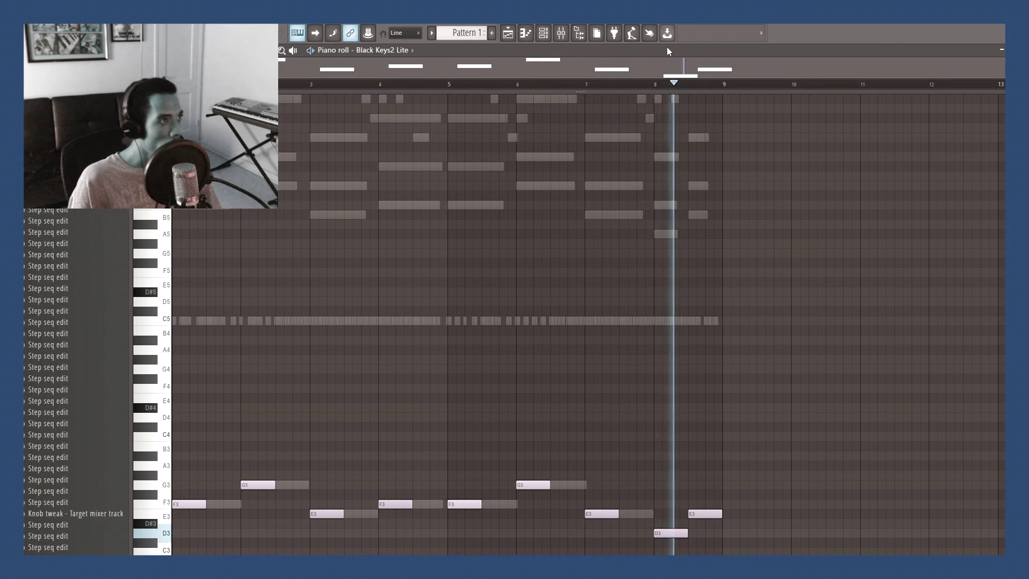
{"action": "left_click", "coordinate": [544, 33]}
{"action": "key", "text": "space"}
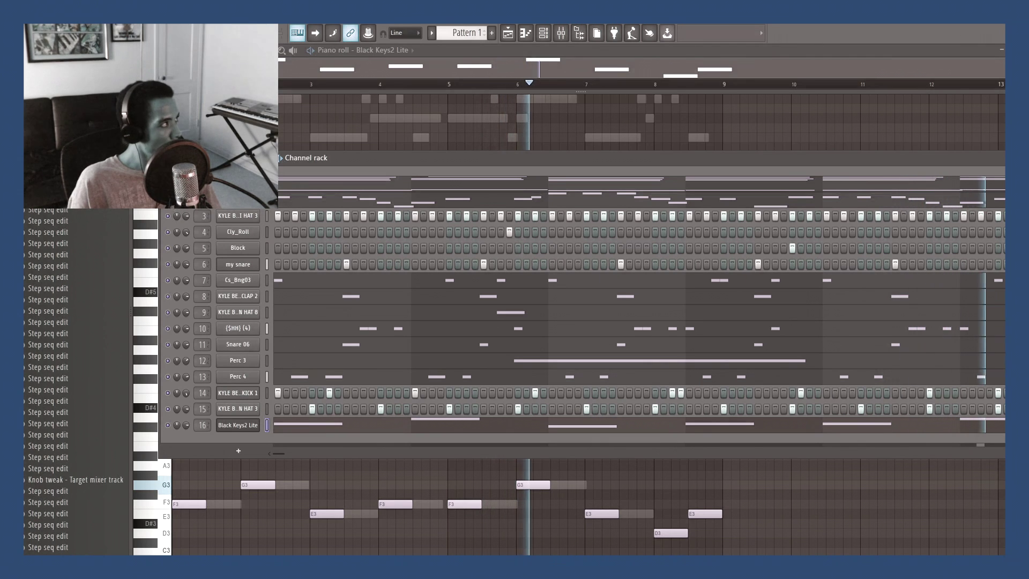
Step: Mute channels 7 and 8 in the Channel Rack
{"action": "key", "text": "alt+f"}
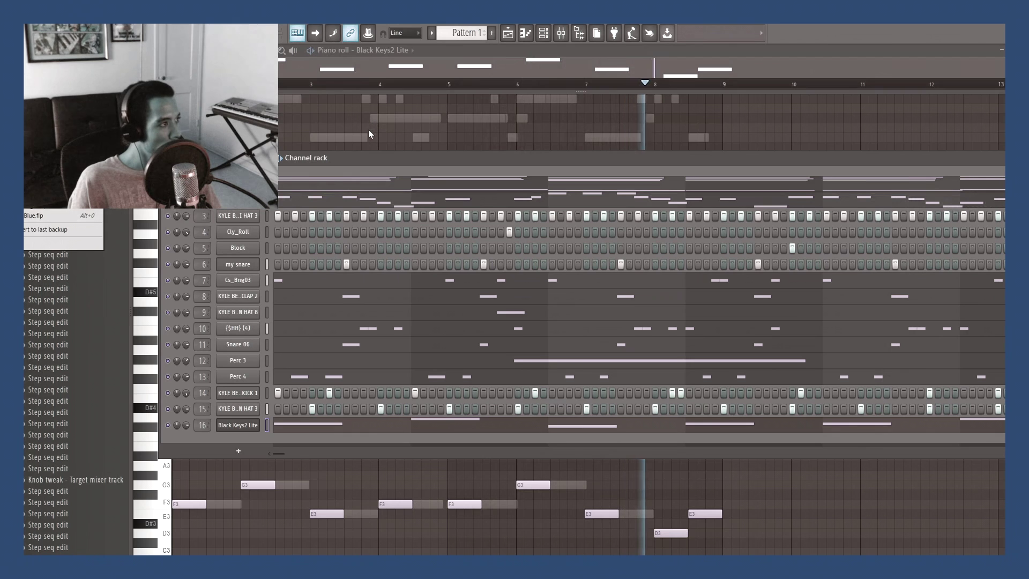
{"action": "key", "text": "Escape"}
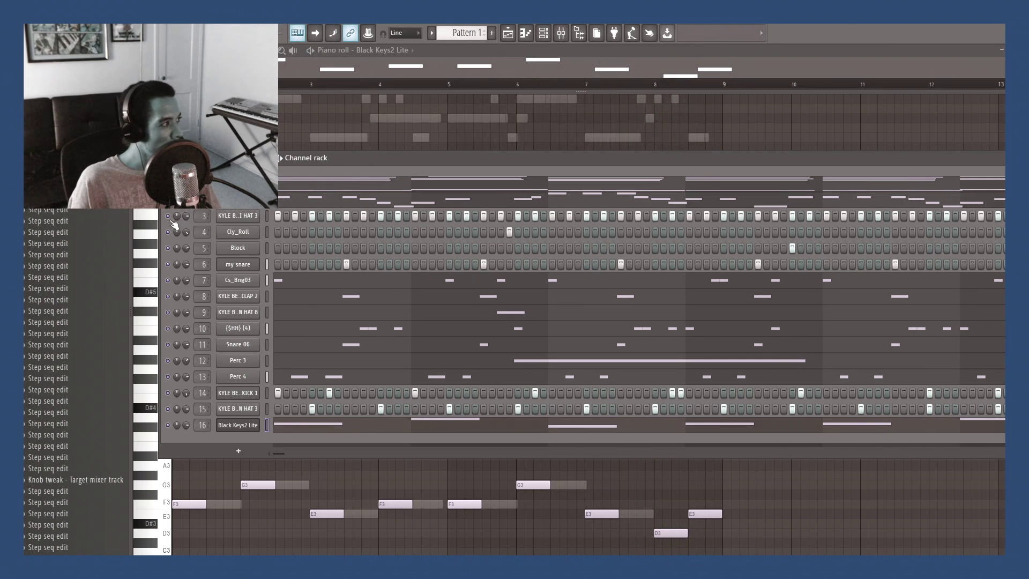
{"action": "left_click", "coordinate": [168, 280]}
{"action": "left_click", "coordinate": [167, 296]}
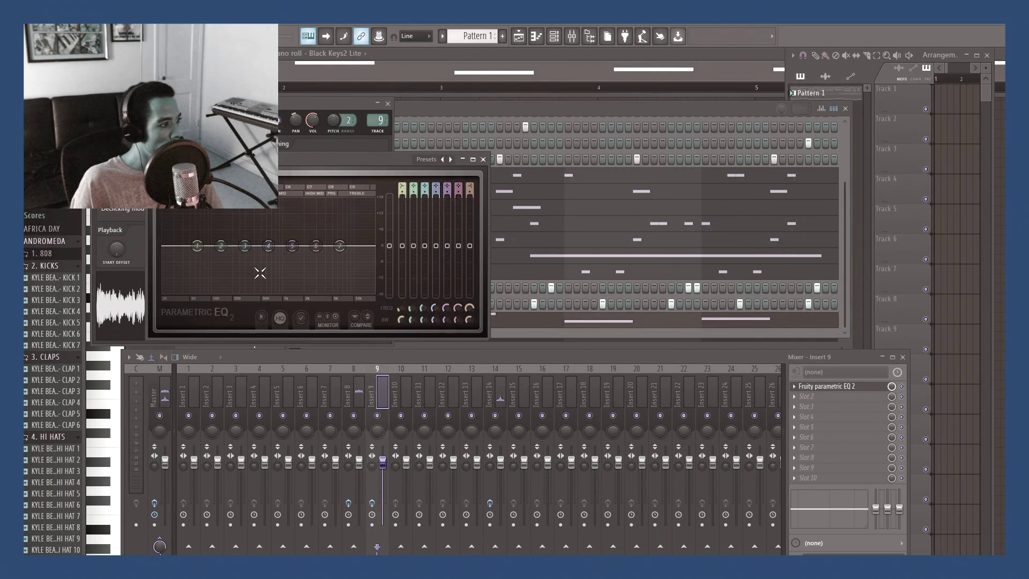
Step: Shape insert 3's Parametric EQ 2: low cut at 444 Hz, top band 7691 Hz, upper band 3141 Hz
{"action": "left_click_drag", "start_coordinate": [209, 290], "coordinate": [305, 287]}
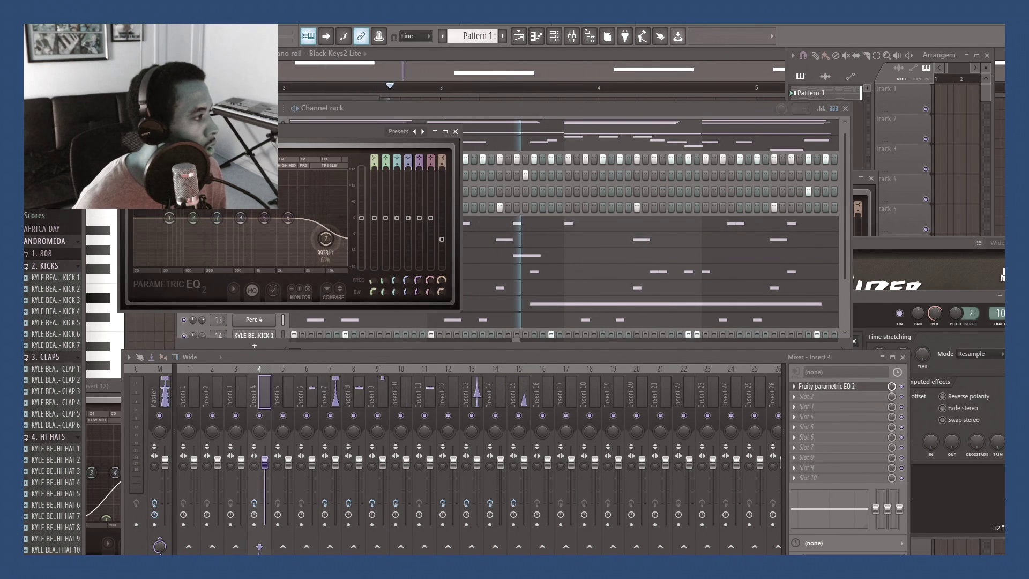
{"action": "left_click_drag", "start_coordinate": [326, 239], "coordinate": [319, 238]}
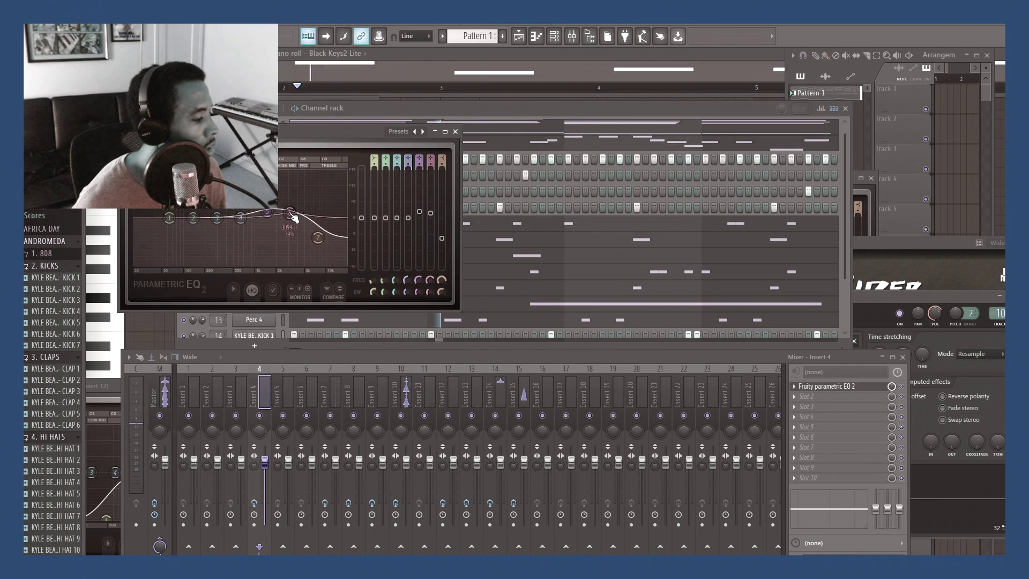
{"action": "left_click_drag", "start_coordinate": [293, 217], "coordinate": [295, 217]}
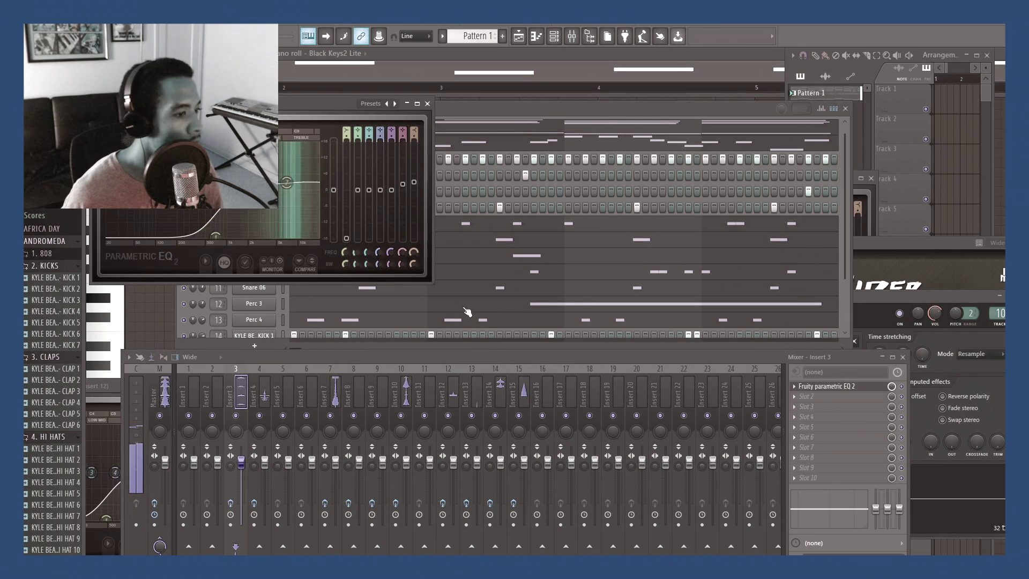
Step: Load Wider into insert 3's second effect slot, then reopen the mixer
{"action": "left_click", "coordinate": [798, 403]}
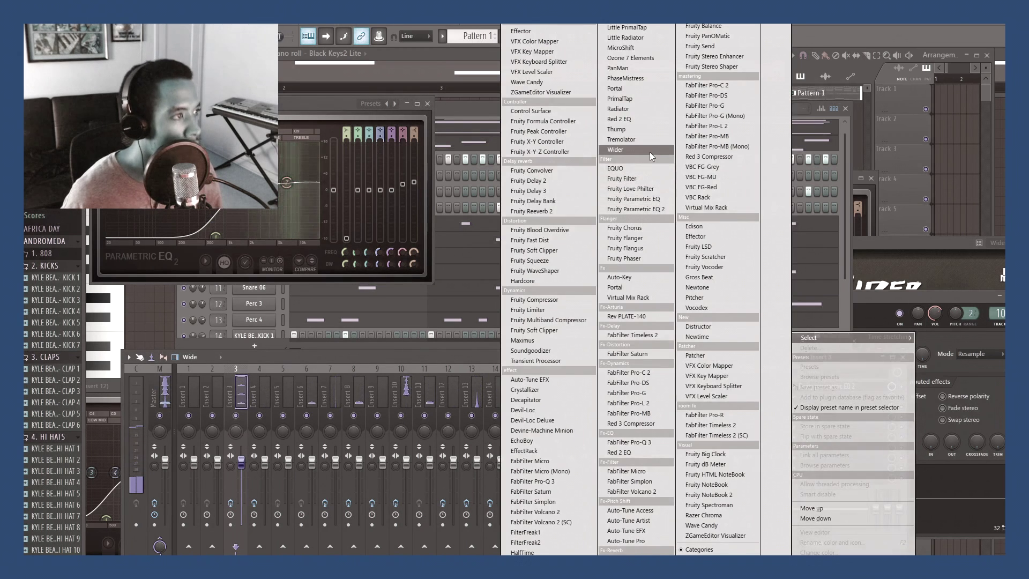
{"action": "left_click", "coordinate": [615, 149]}
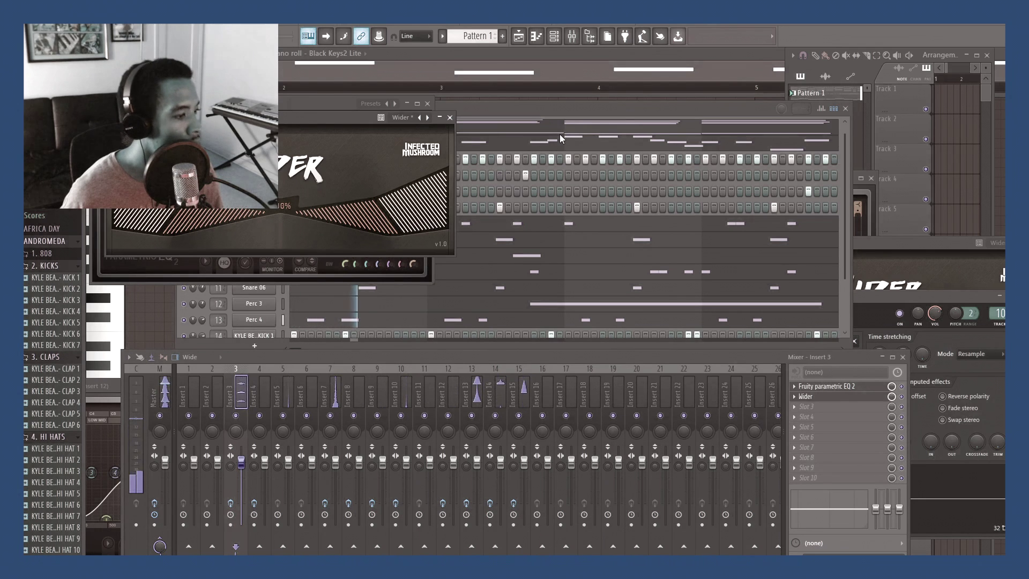
{"action": "left_click", "coordinate": [450, 118]}
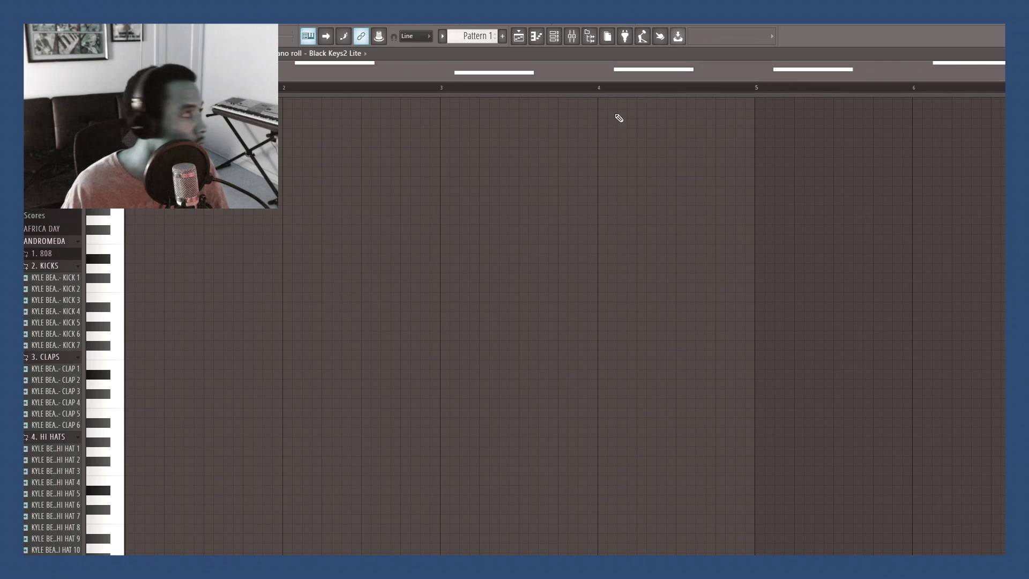
{"action": "left_click", "coordinate": [554, 38]}
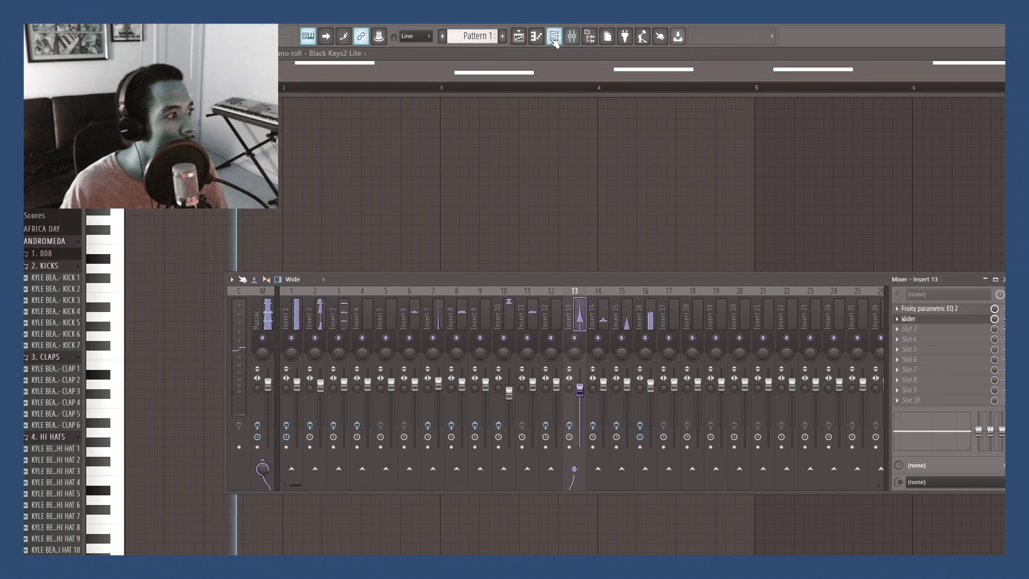